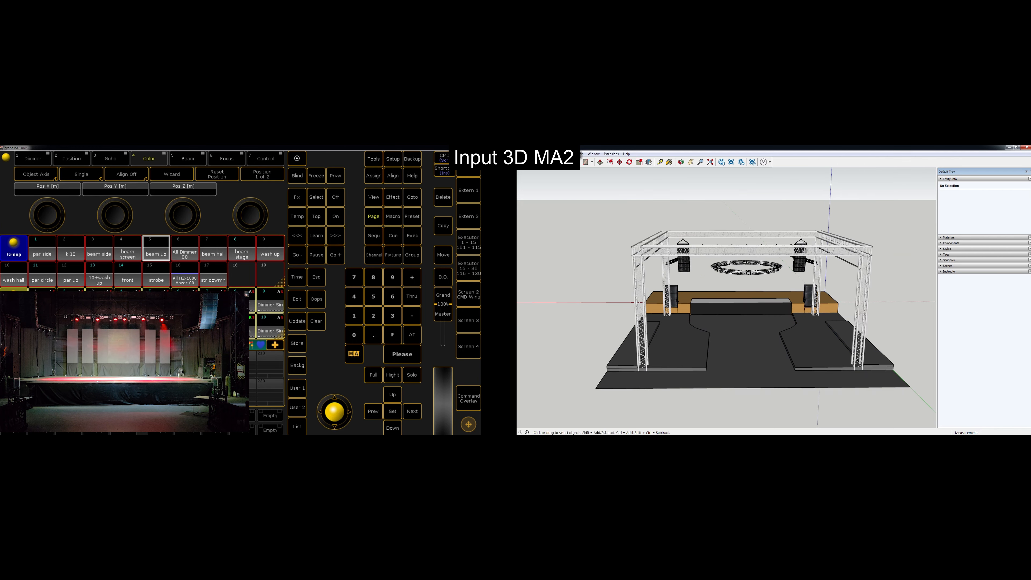
Step: Try exporting the stage model as a 3D model in 3DS format, and cancel the export while it is running
mouse_move(748, 314)
middle_mouse_down()
mouse_move(722, 295)
mouse_move(748, 316)
middle_mouse_up()
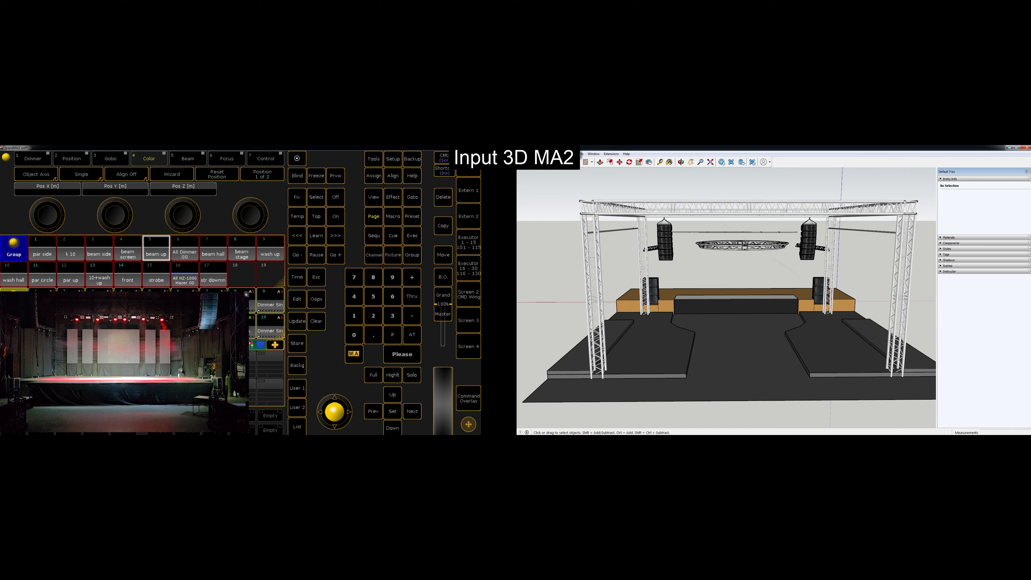
scroll(738, 308, "down", 4)
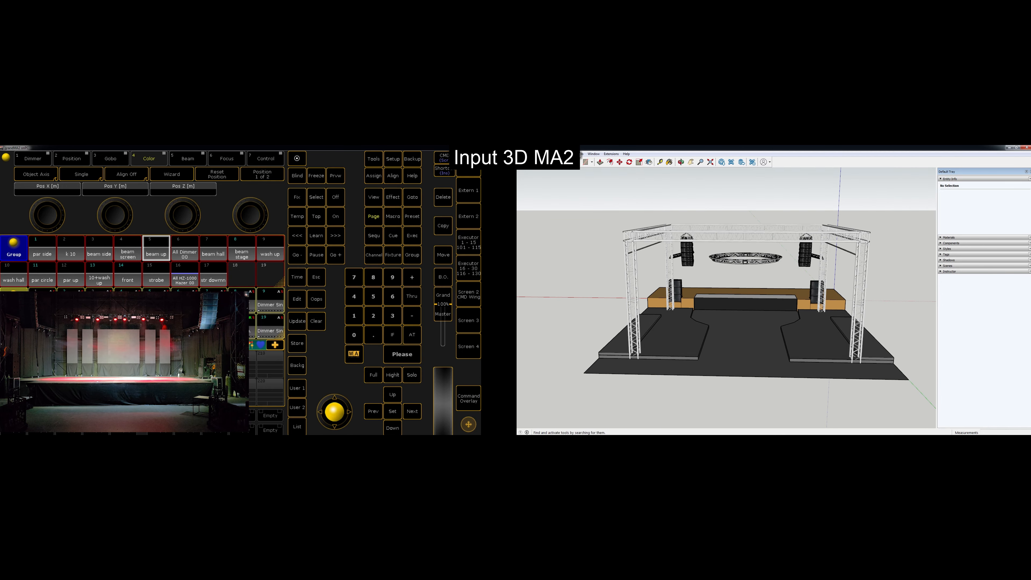
left_click(520, 154)
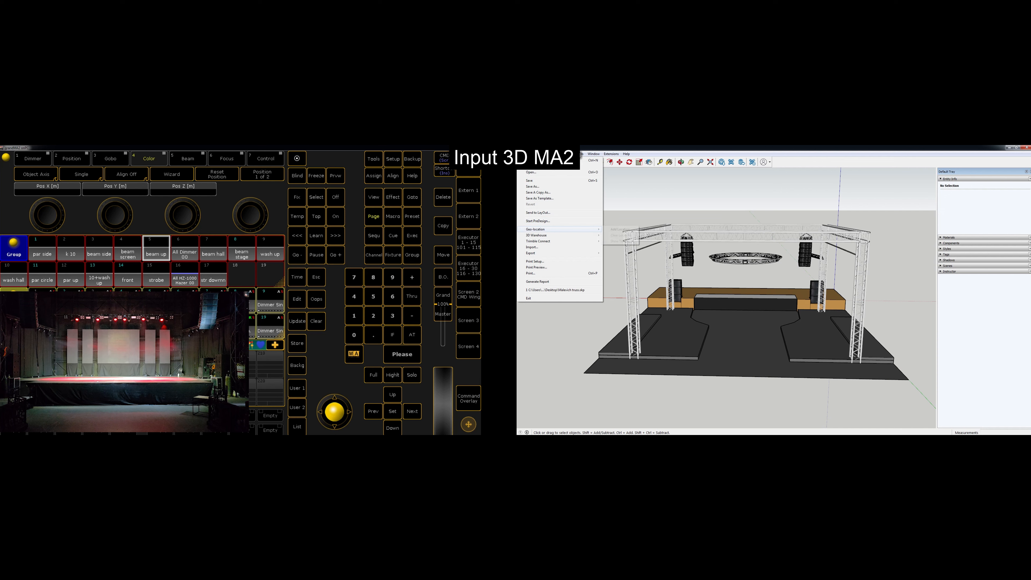
mouse_move(560, 253)
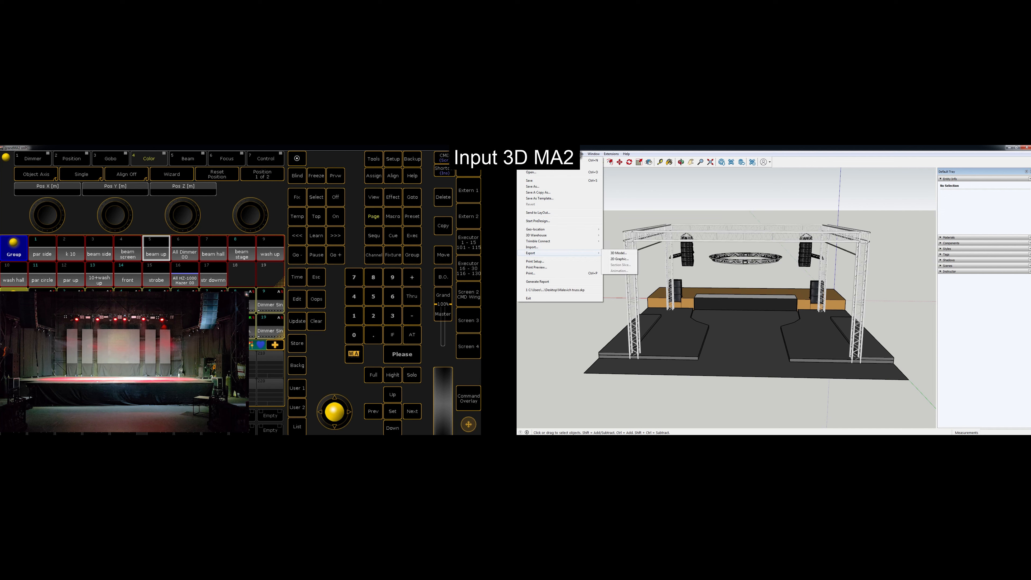
left_click(616, 253)
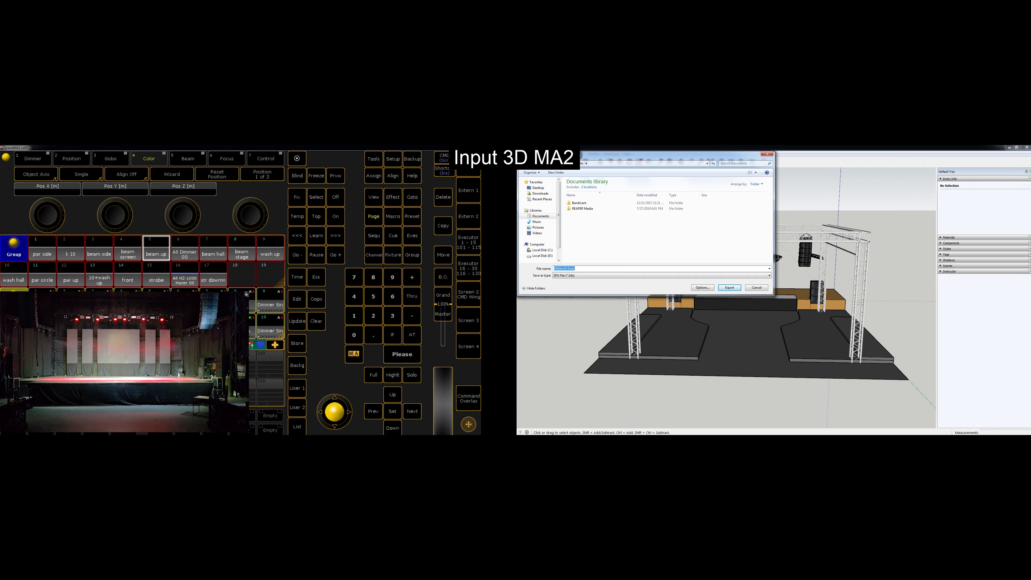
left_click(662, 276)
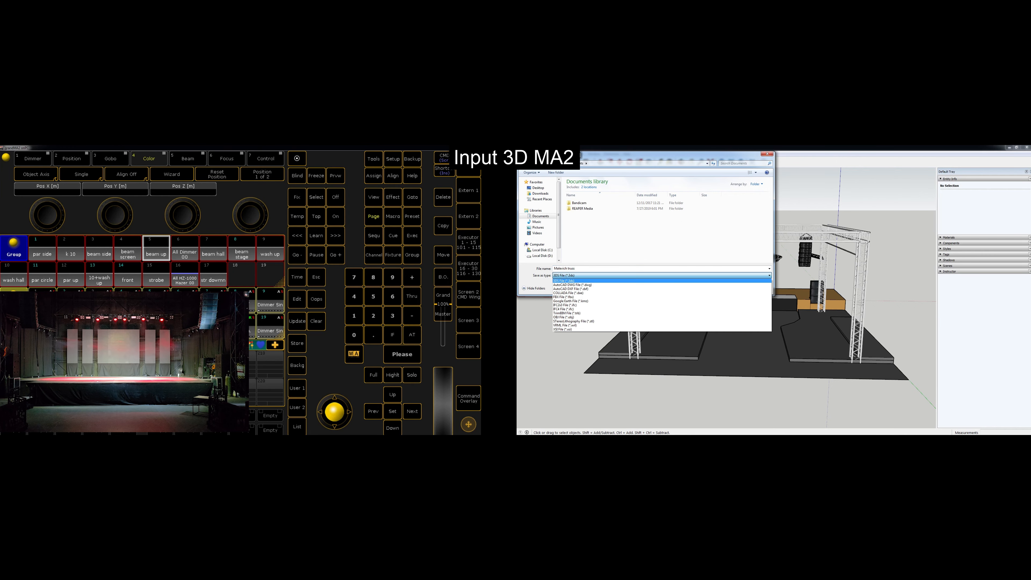
left_click(661, 280)
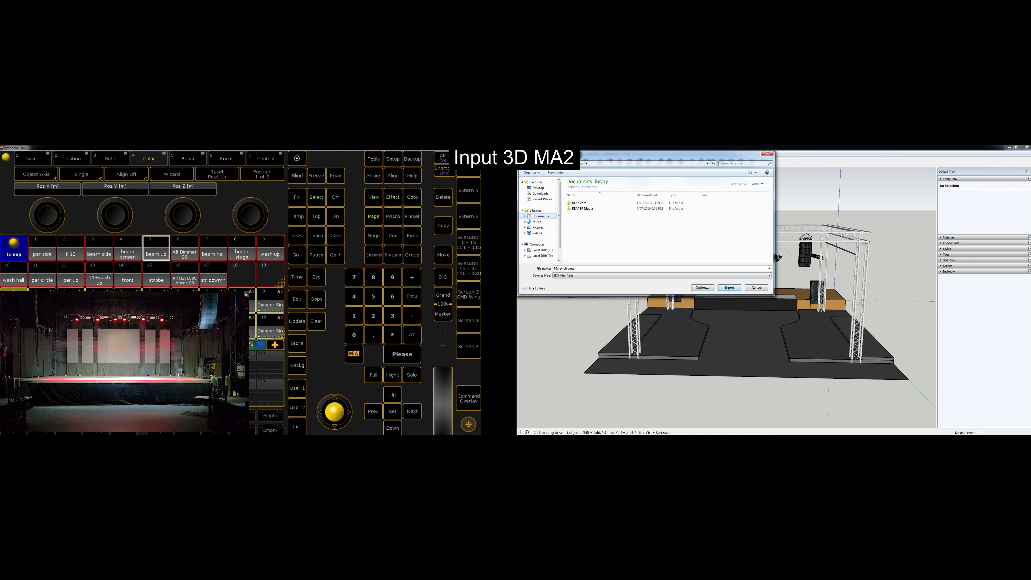
left_click(729, 287)
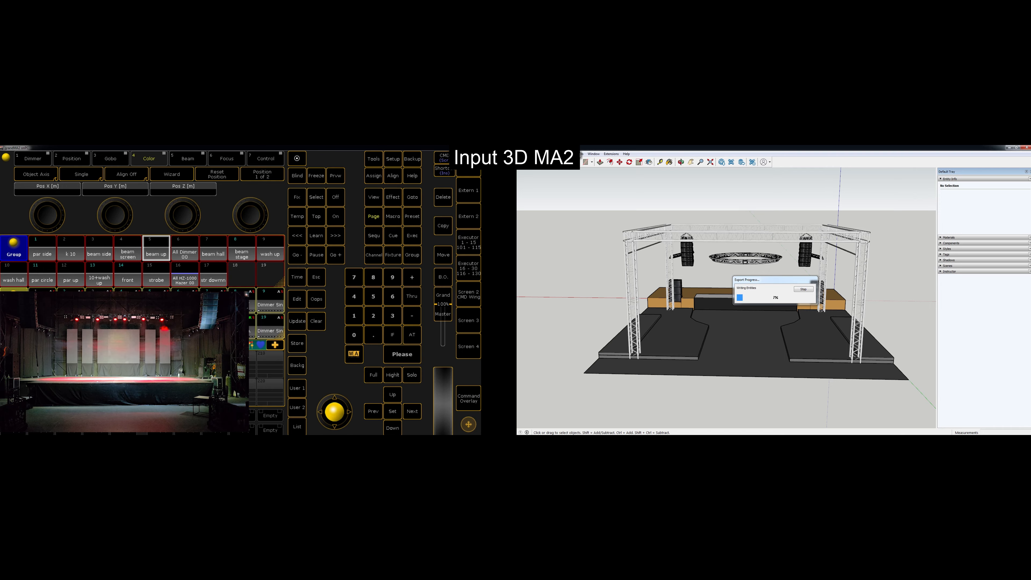
left_click(803, 289)
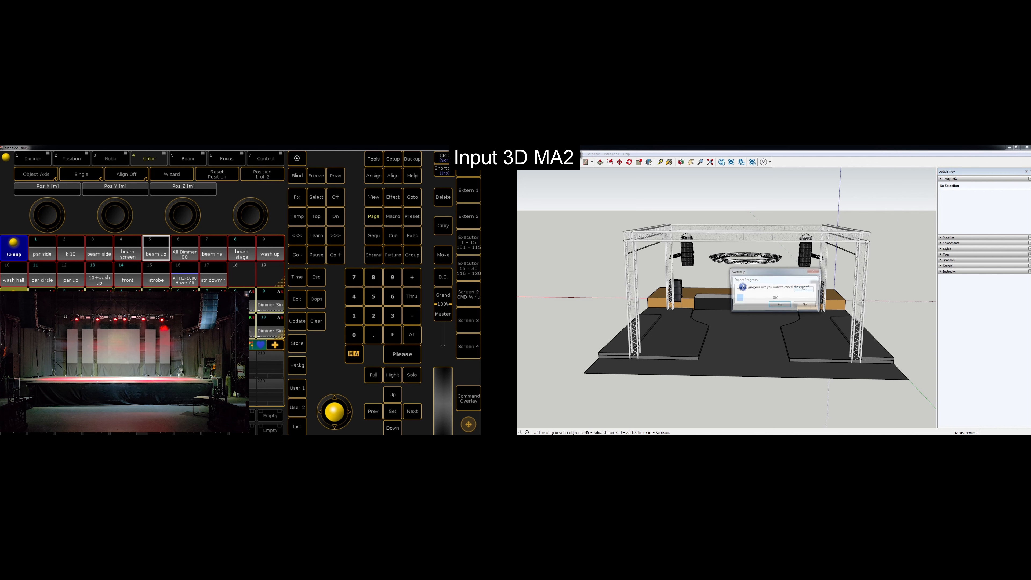
left_click(780, 305)
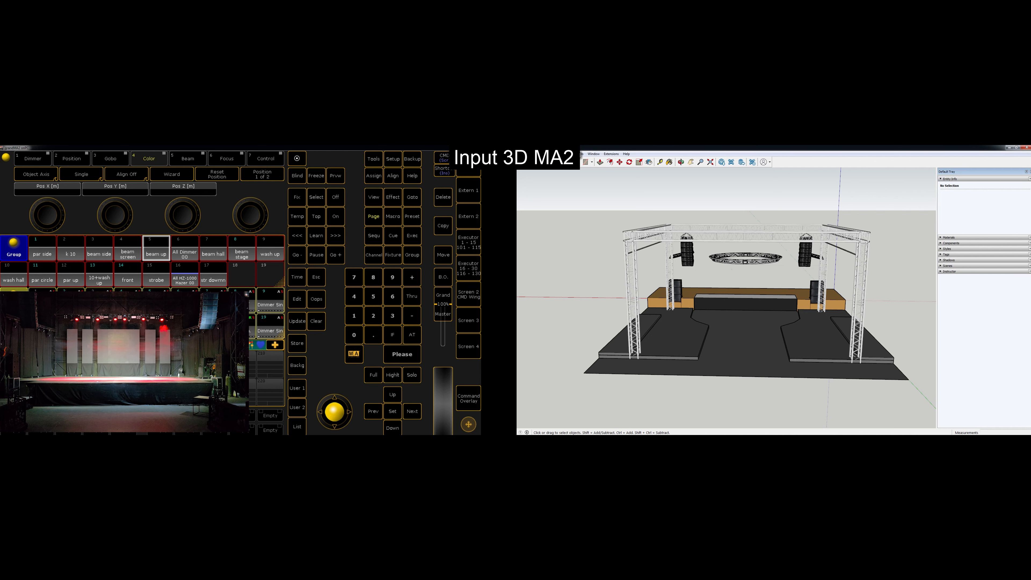
Step: Leave SketchUp, reposition the Malevich (2).3ds file on the desktop and switch to grandMA 3D
left_click(1026, 147)
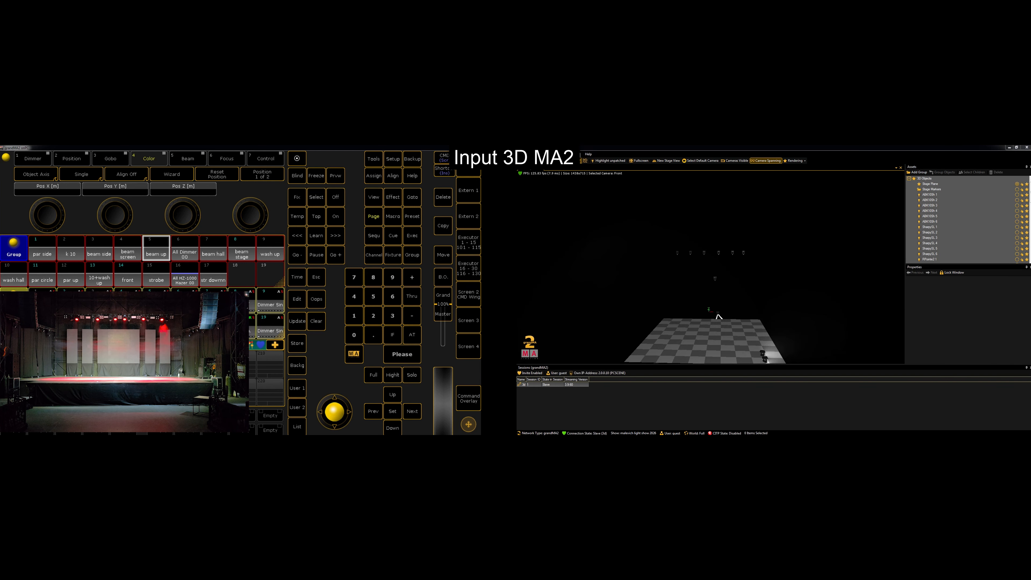
left_click(1009, 148)
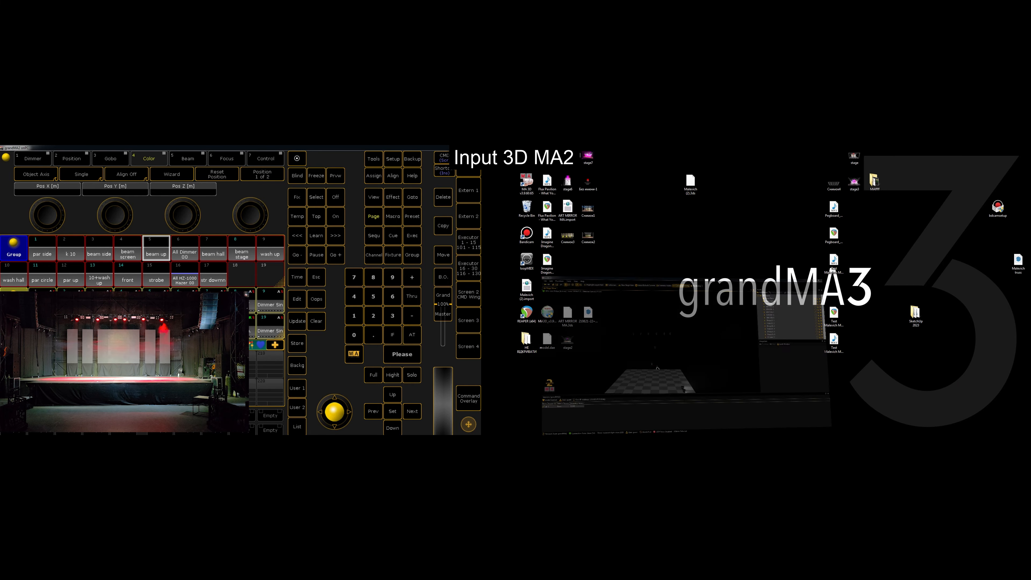
left_click_drag(690, 183, 649, 211)
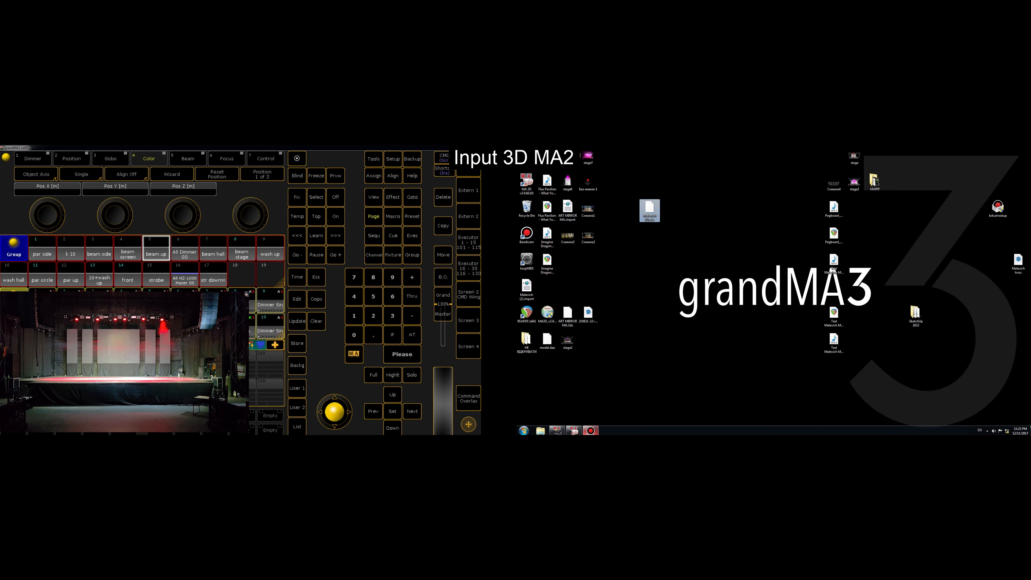
left_click(573, 430)
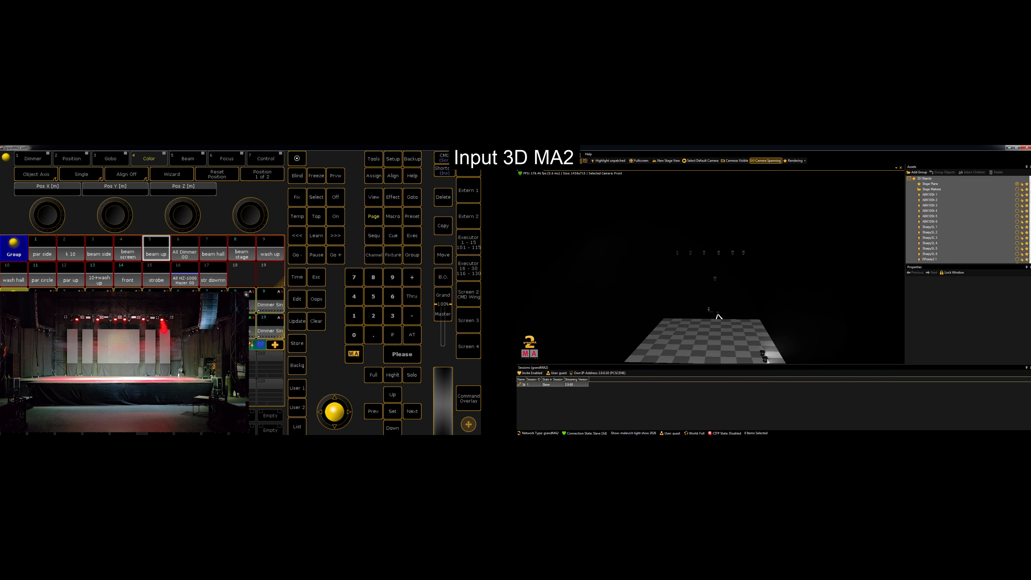
Step: Import the 3D model file Malevich (2).3ds from the desktop and close the import log
left_click(521, 154)
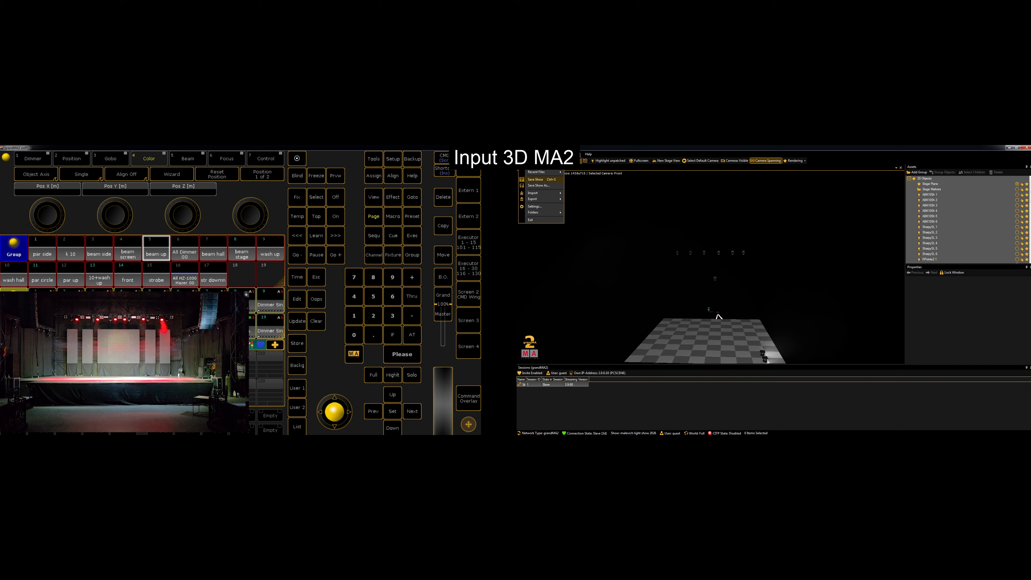
mouse_move(532, 199)
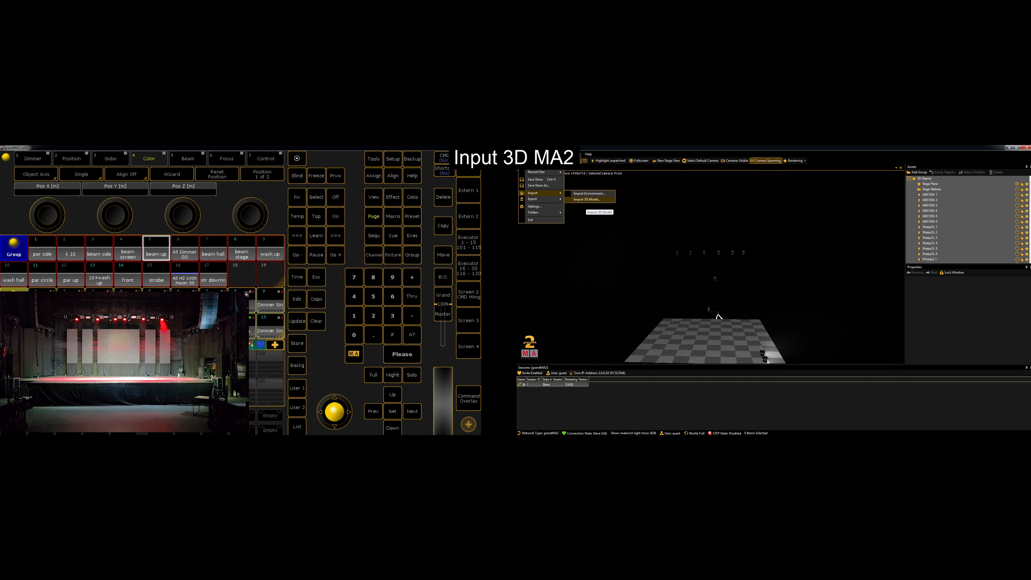
left_click(586, 199)
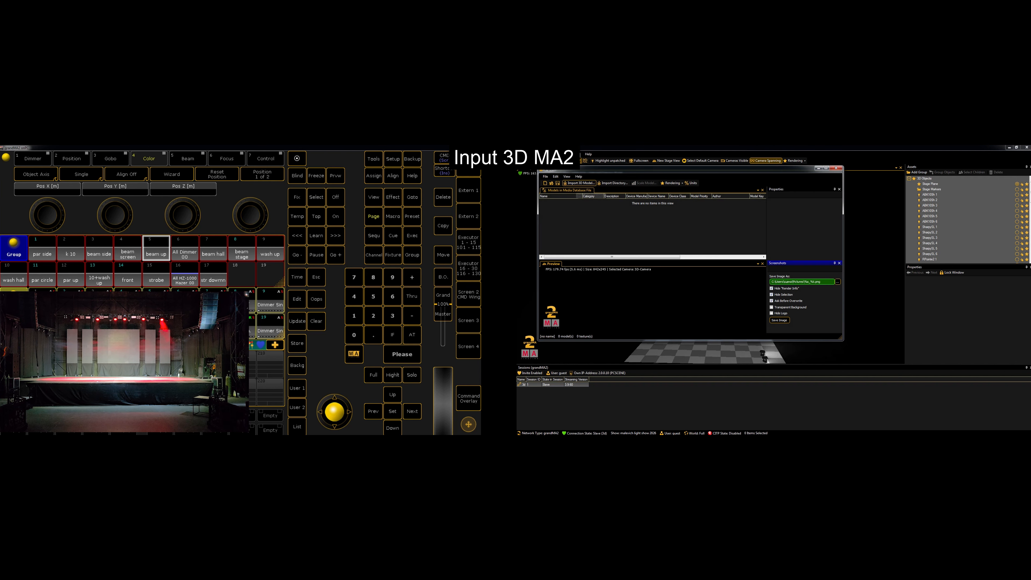
left_click(579, 183)
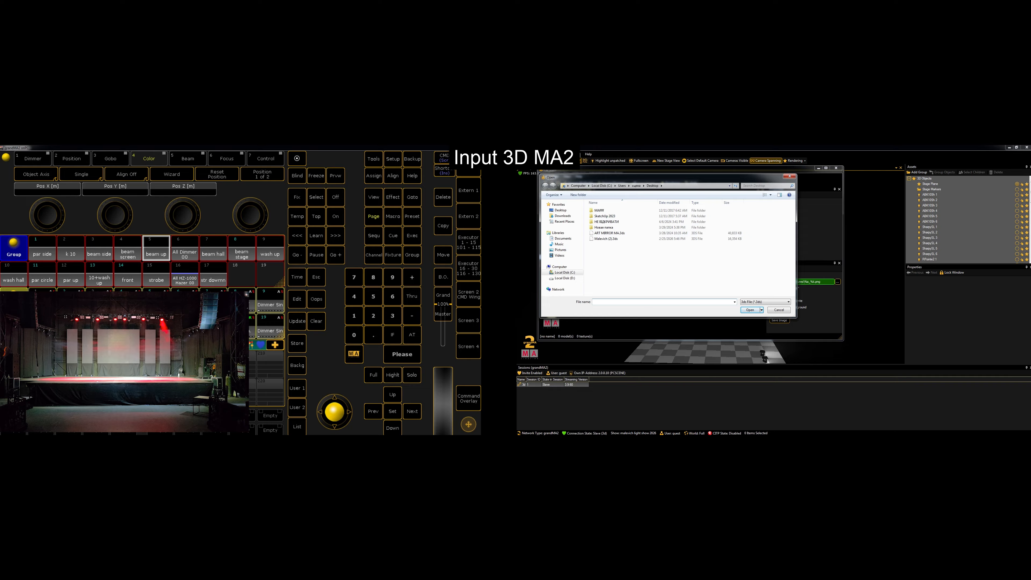
left_click(606, 238)
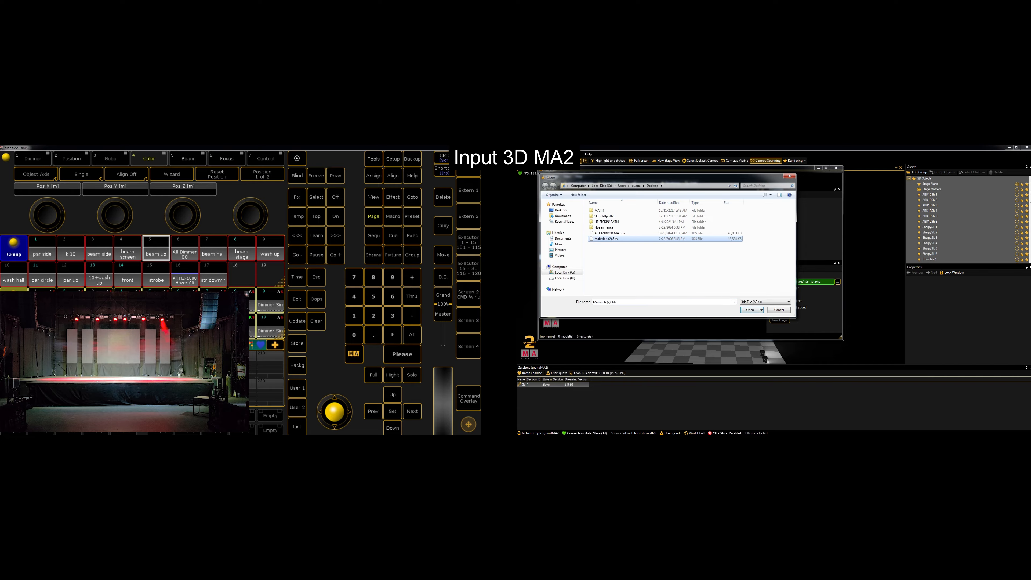
key("Return")
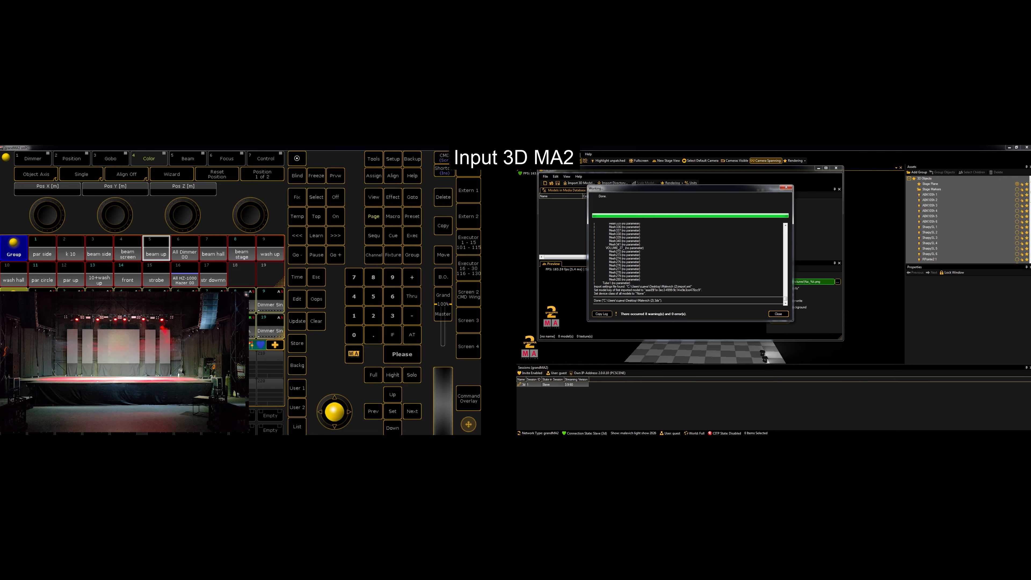
left_click(778, 314)
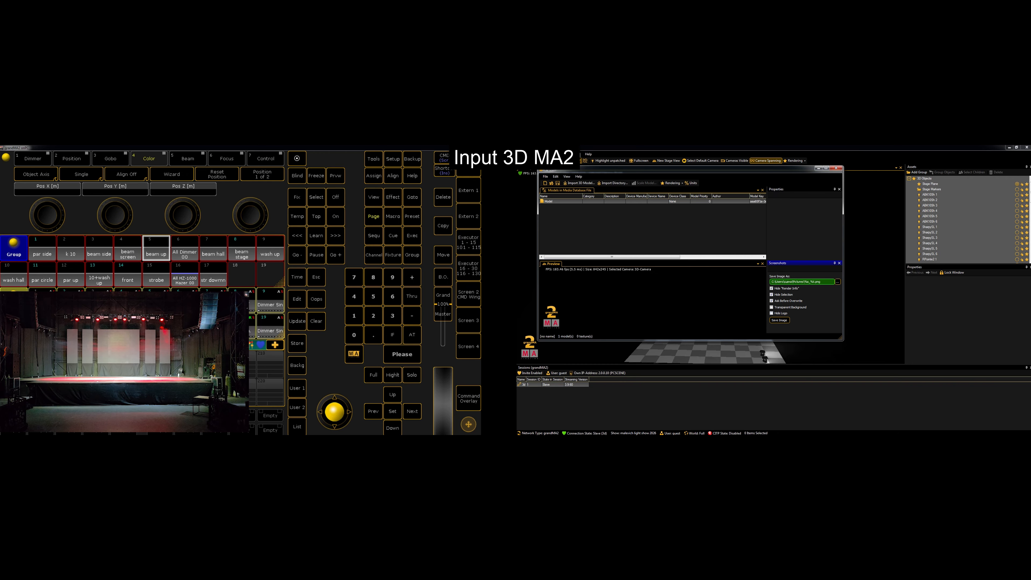
Step: Rename the imported model and set its category to "mal 1"
left_click(554, 201)
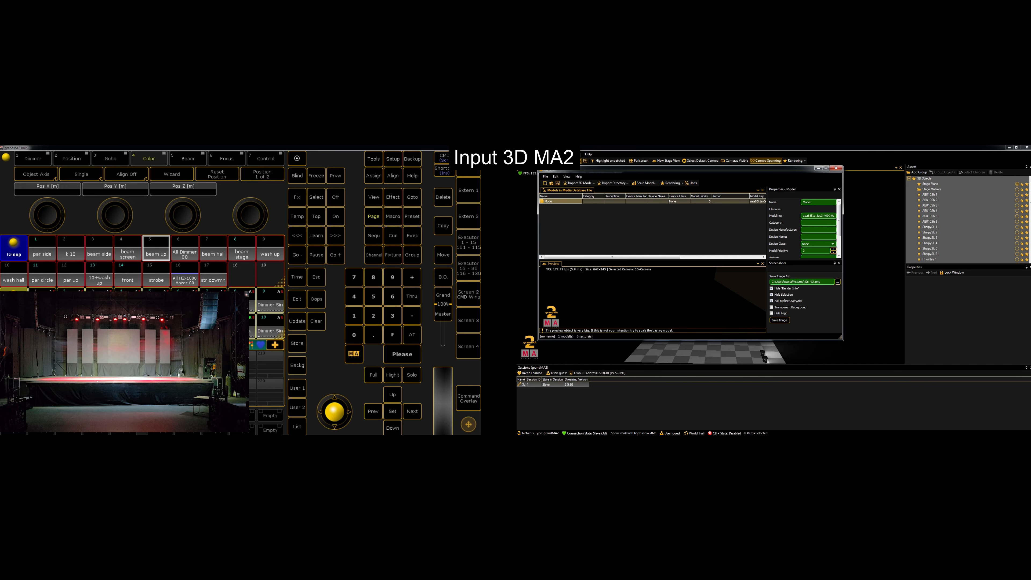
double_click(806, 202)
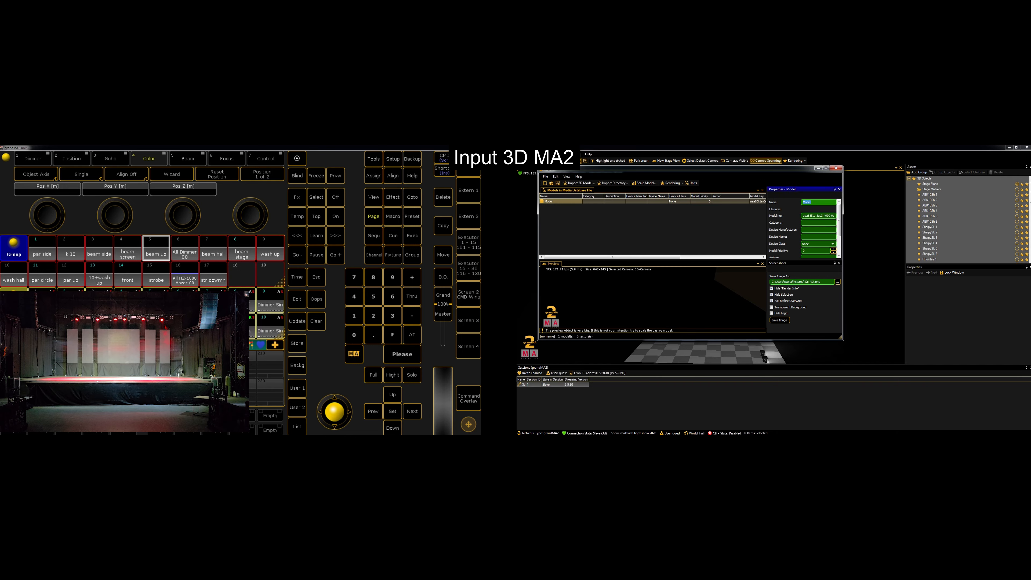
type("ma")
type("ma")
type("l 1")
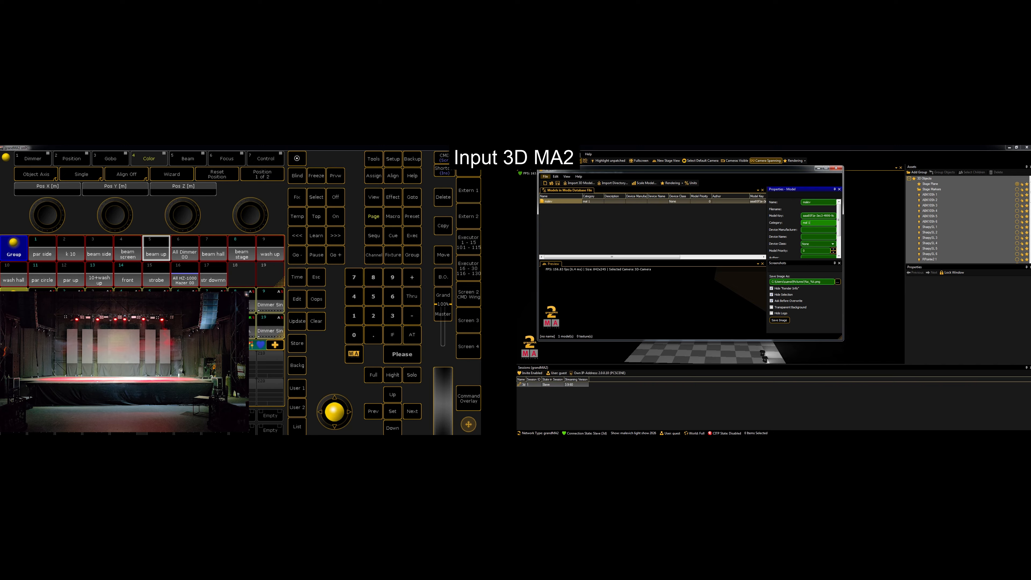
Step: Save the imported model as a media database named "club" and close the model editor
left_click(558, 183)
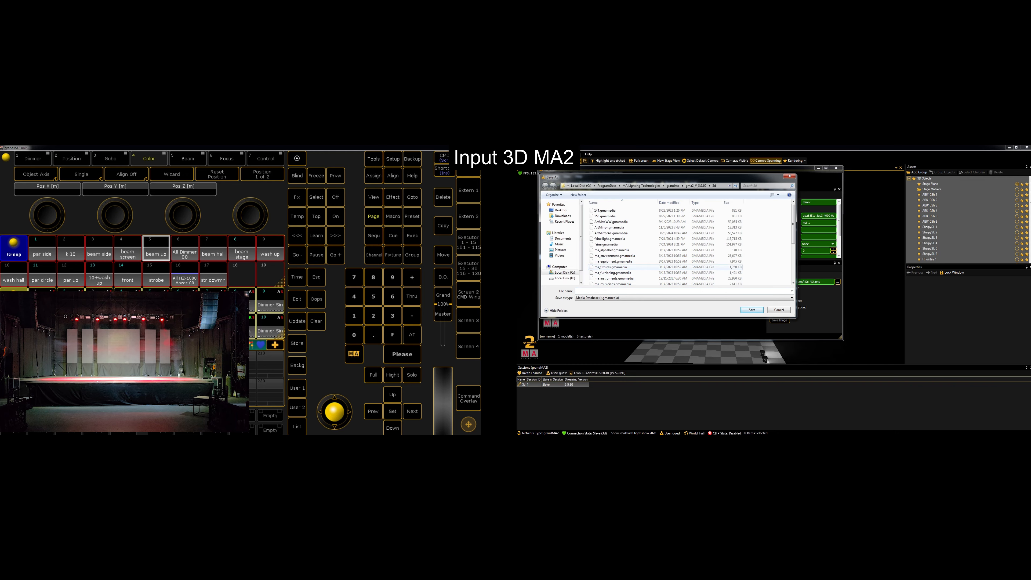
type("club")
key("Return")
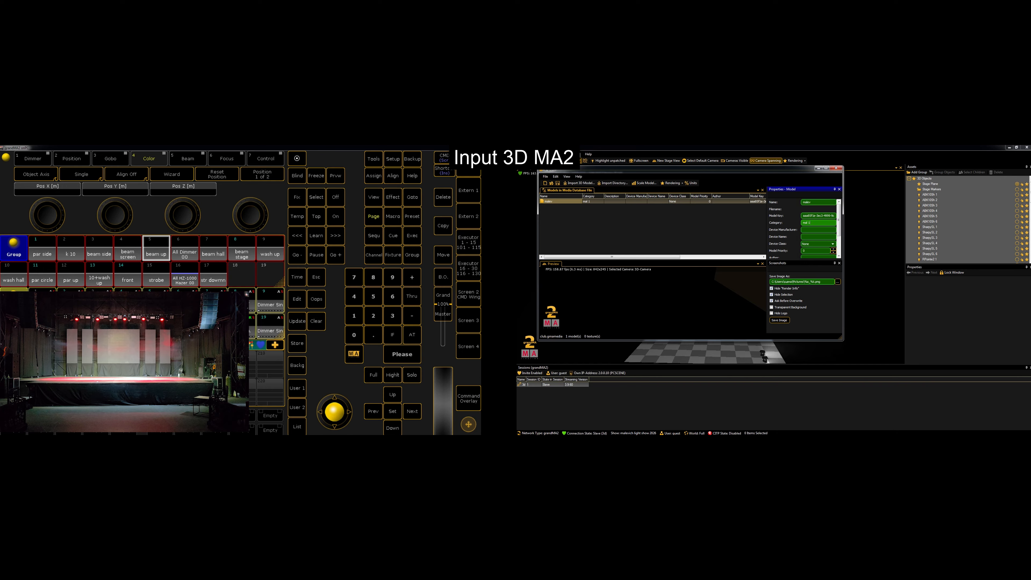
left_click(836, 168)
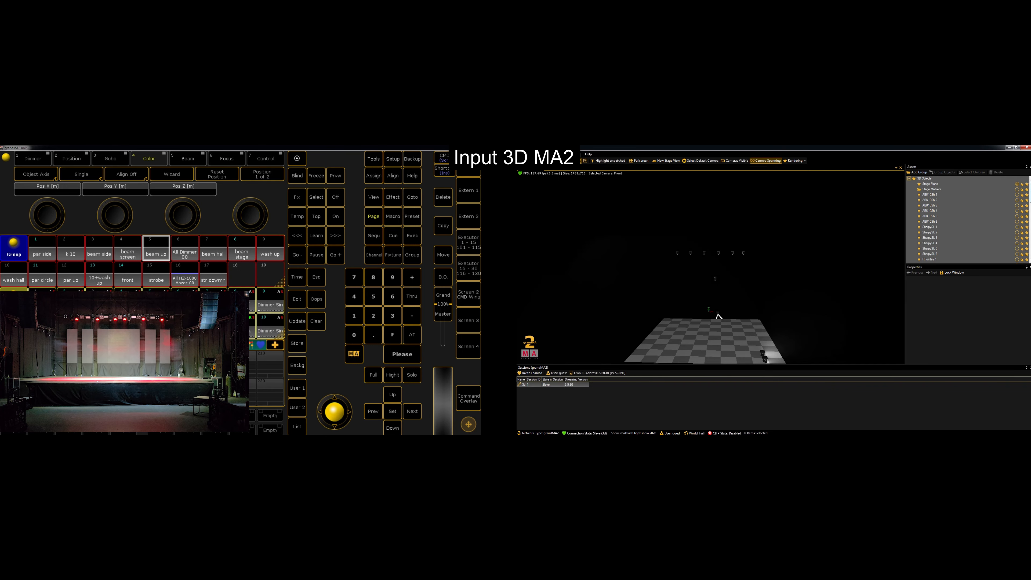
Step: Collapse the 3D Objects list in the assets and expand the Media Database categories
scroll(965, 220, "down", 10)
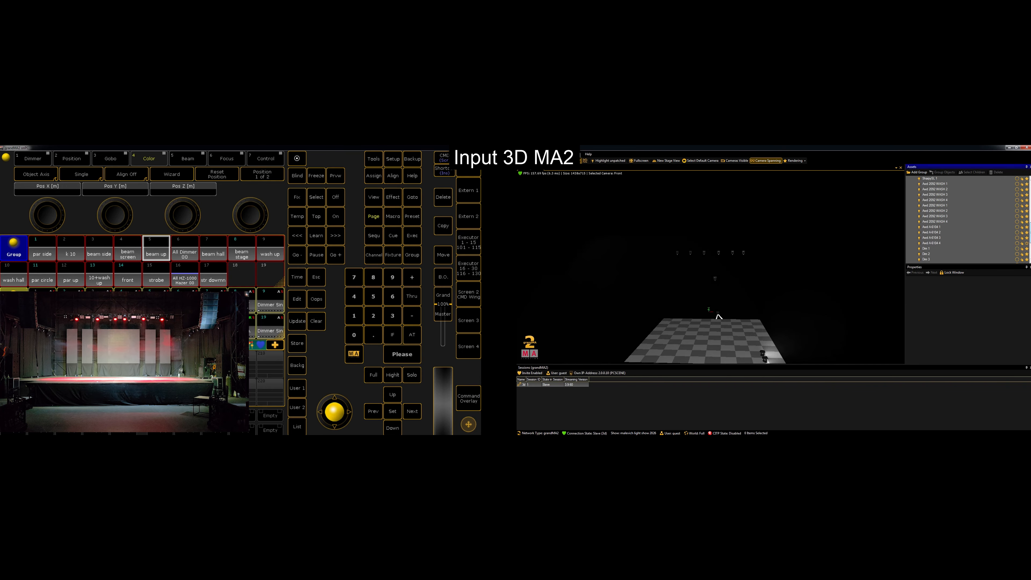
scroll(966, 219, "down", 2)
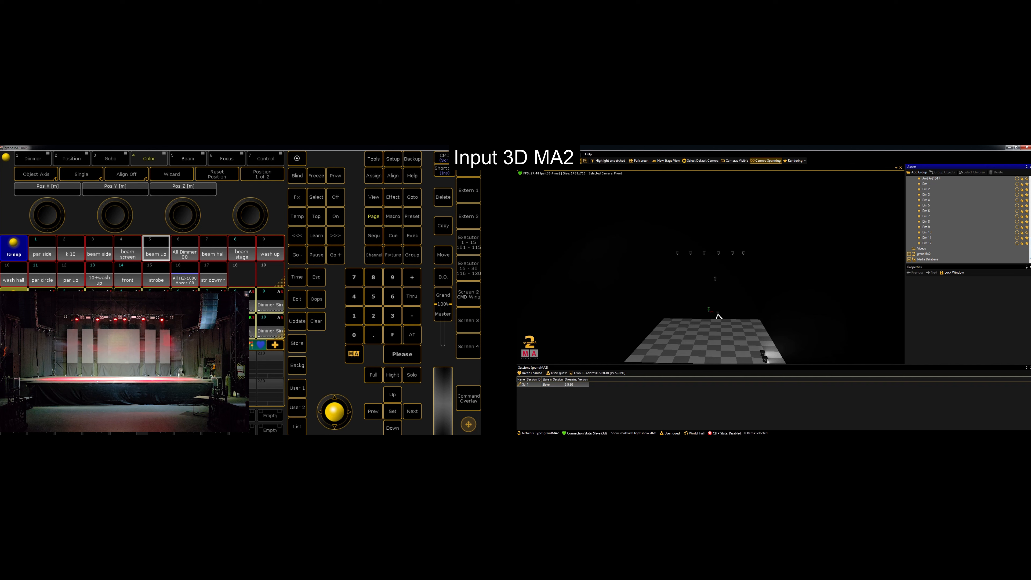
scroll(966, 220, "up", 12)
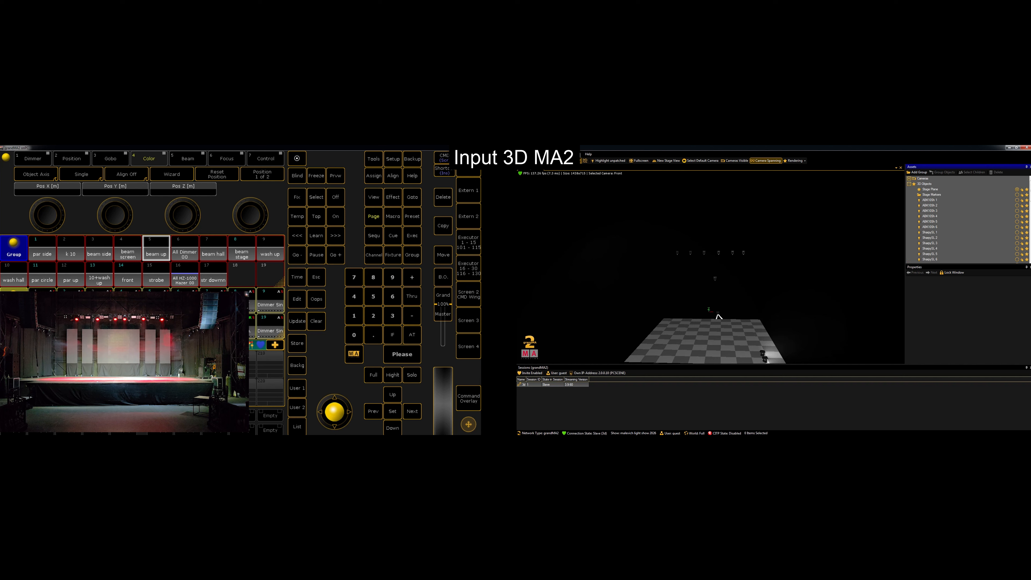
left_click(909, 184)
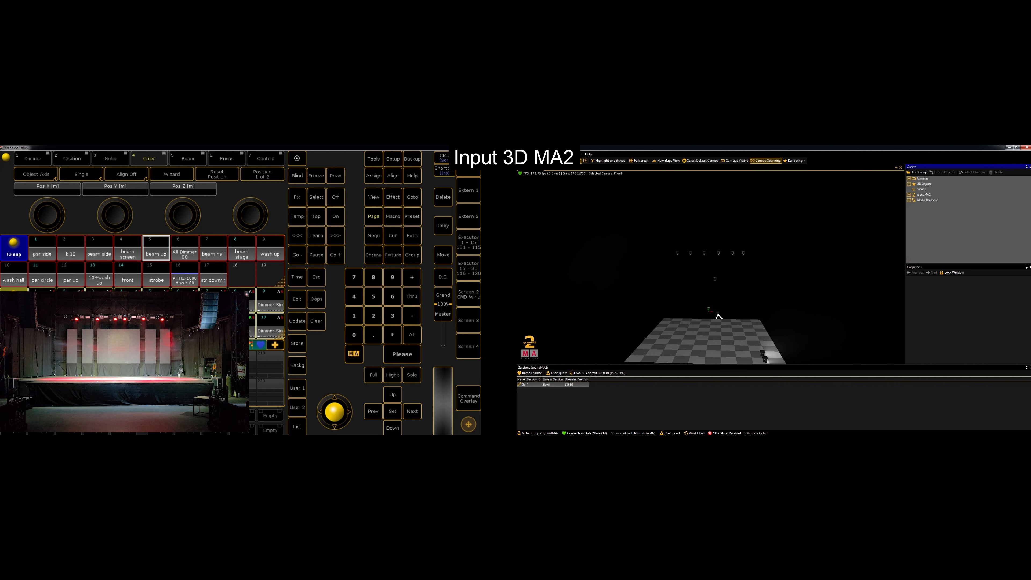
left_click(909, 195)
left_click(909, 217)
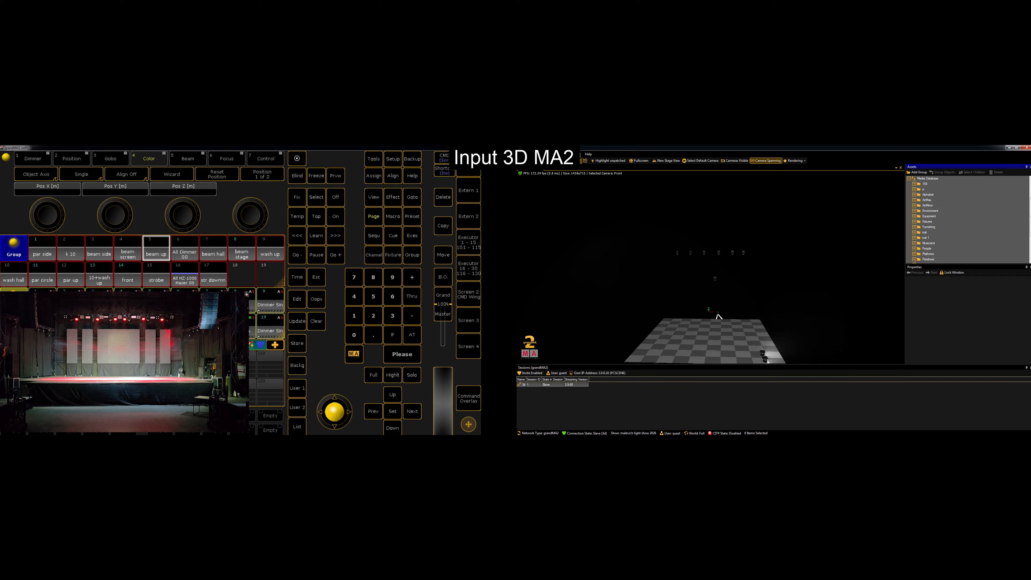
Step: Add the model from the "mal 1" media database category to the stage's 3D objects
left_click(925, 238)
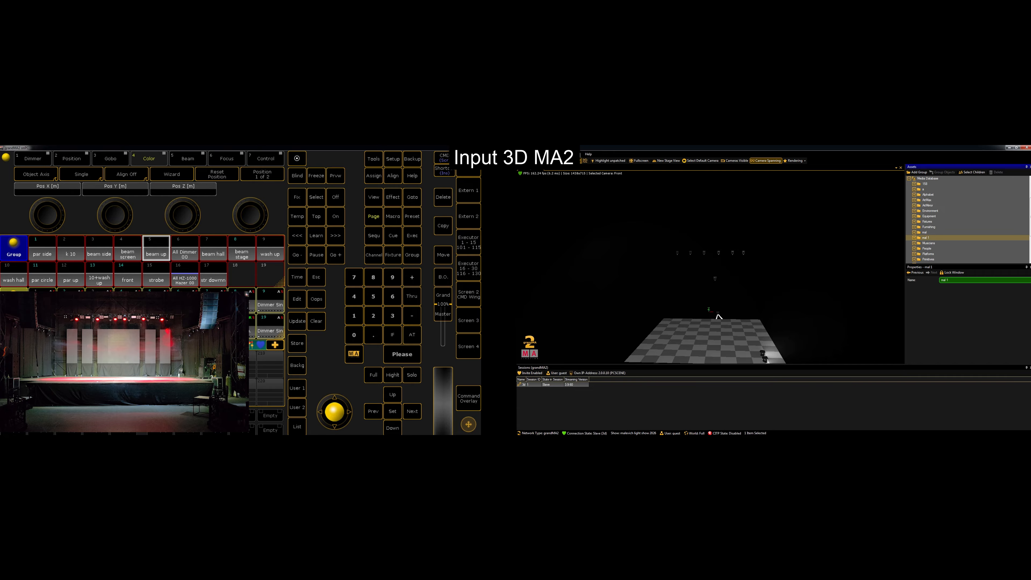
left_click(914, 238)
left_click(931, 243)
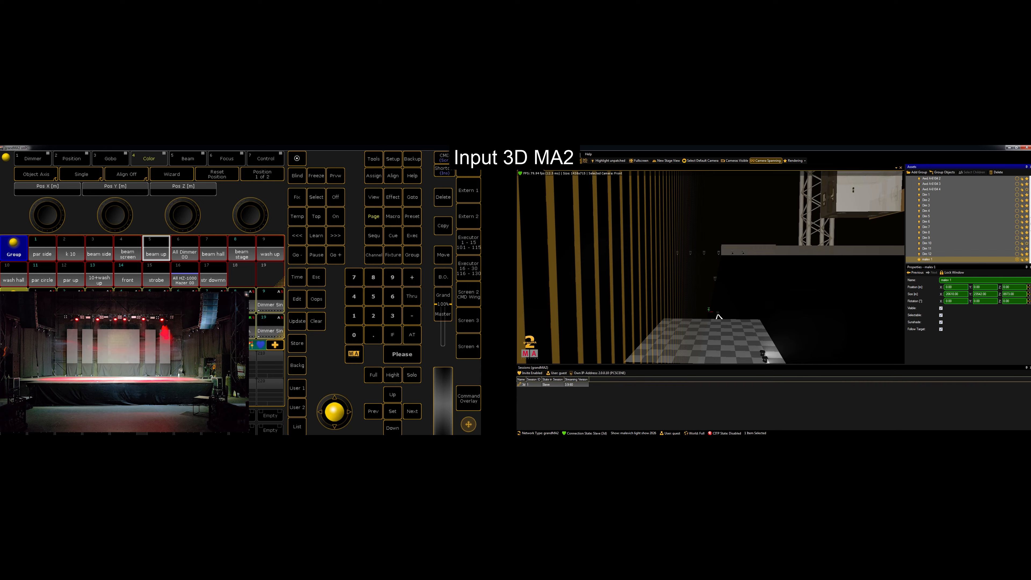
scroll(968, 219, "down", 2)
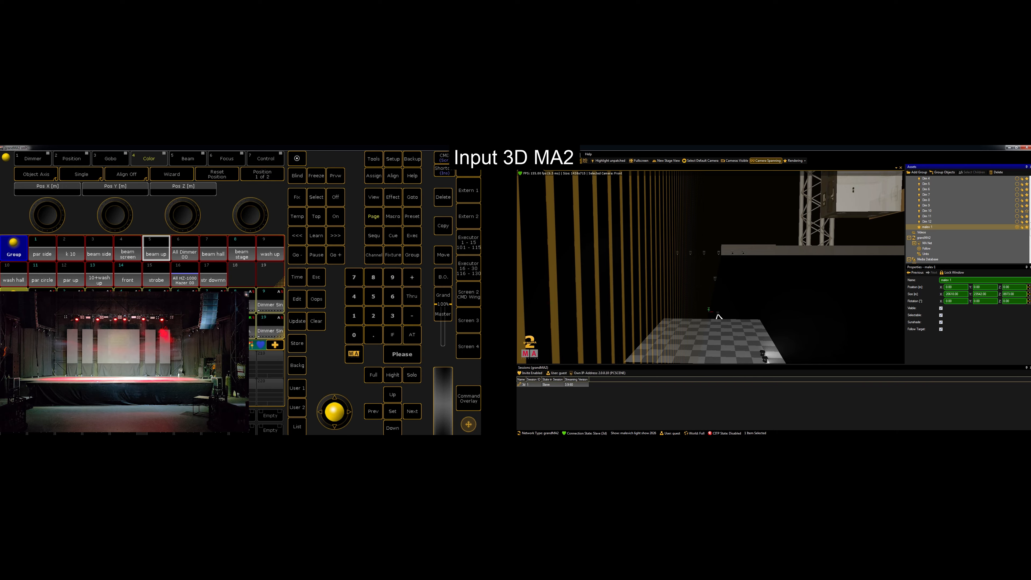
Step: Scale the stage model's X, Y and Z sizes down by a factor of 1000, from millimetre to metre values
left_click(949, 294)
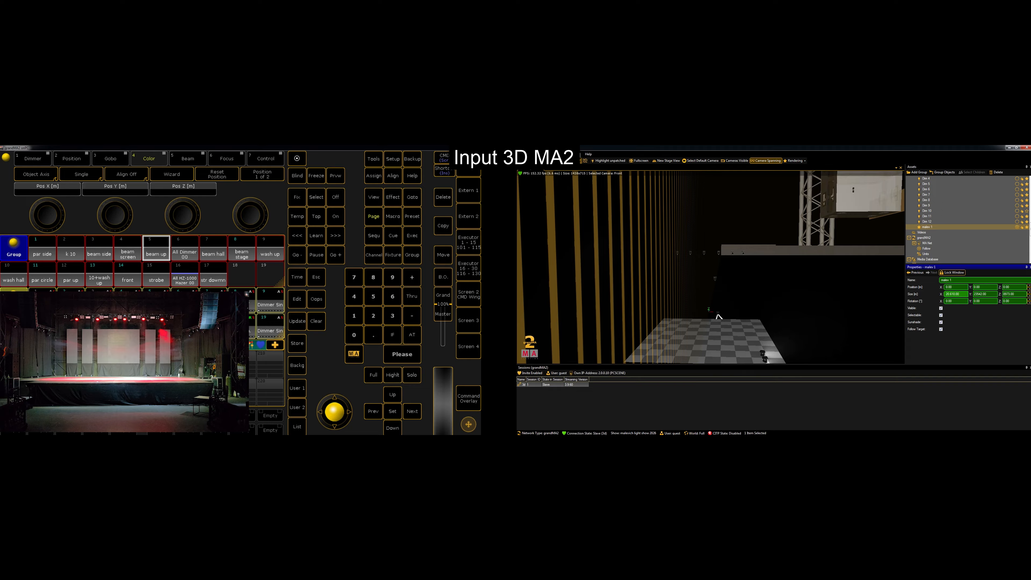
key("BackSpace")
key("BackSpace")
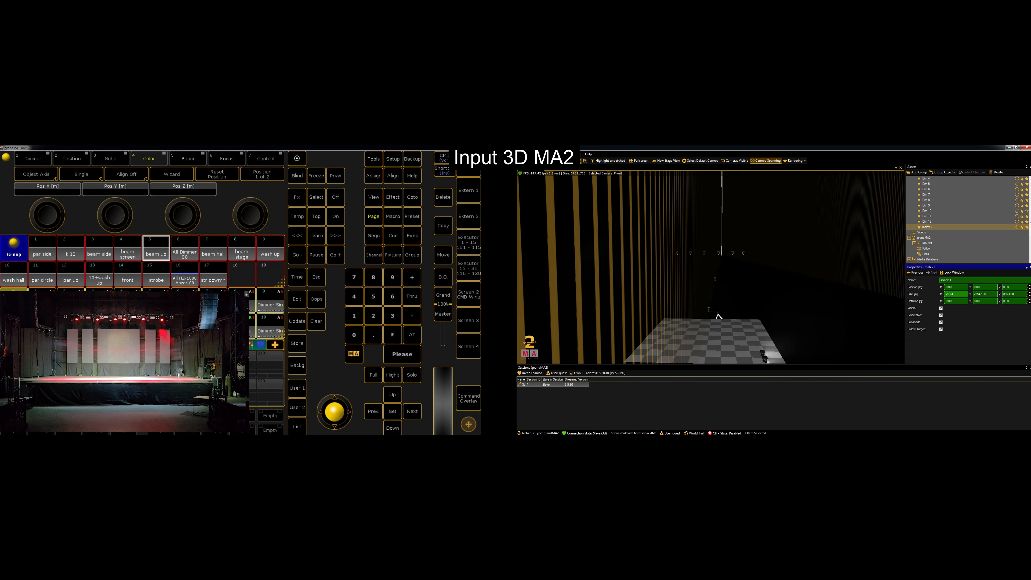
key("Tab")
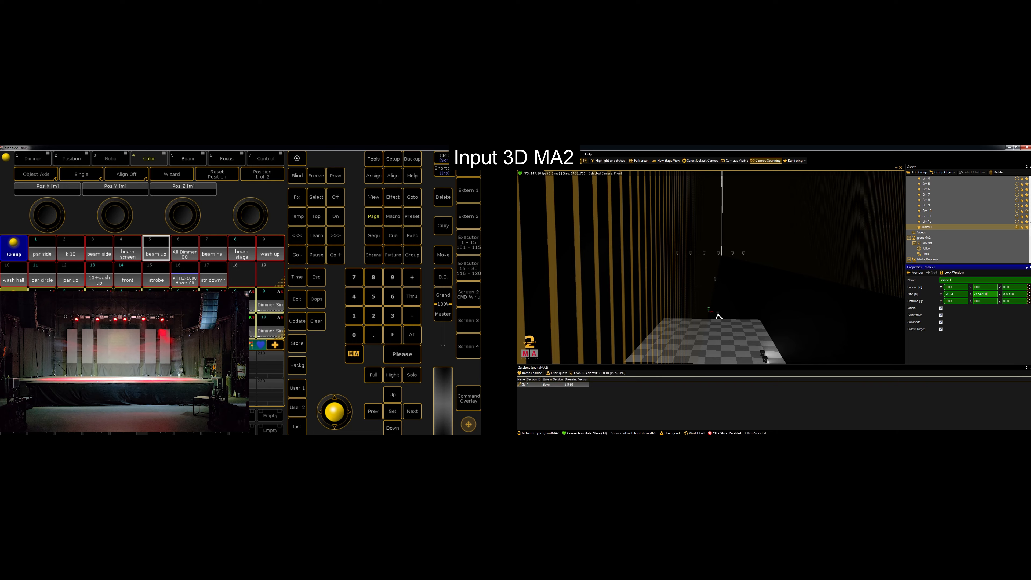
key("BackSpace")
key("BackSpace")
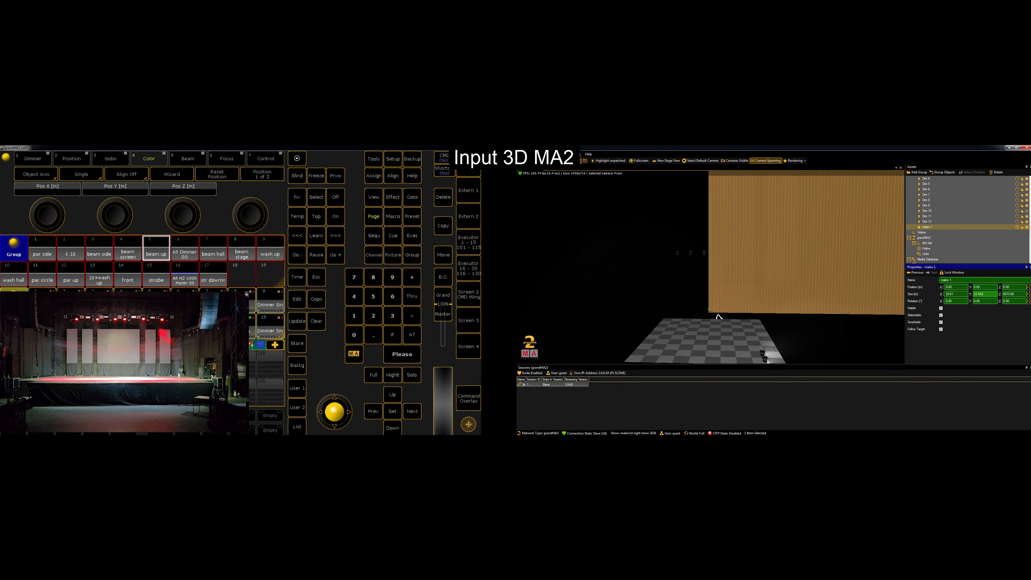
key("Tab")
key("Return")
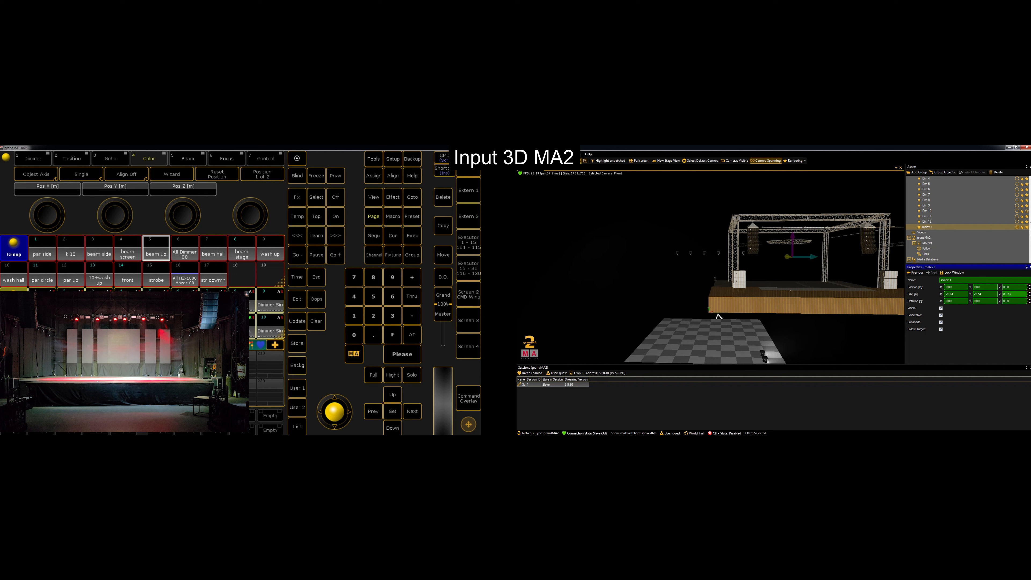
Step: Move the stage model to about -10 m on X, centred over the floor grid, and lower its deck to the grid
left_click_drag(813, 257, 757, 301)
scroll(725, 257, "down", 1)
scroll(724, 257, "down", 2)
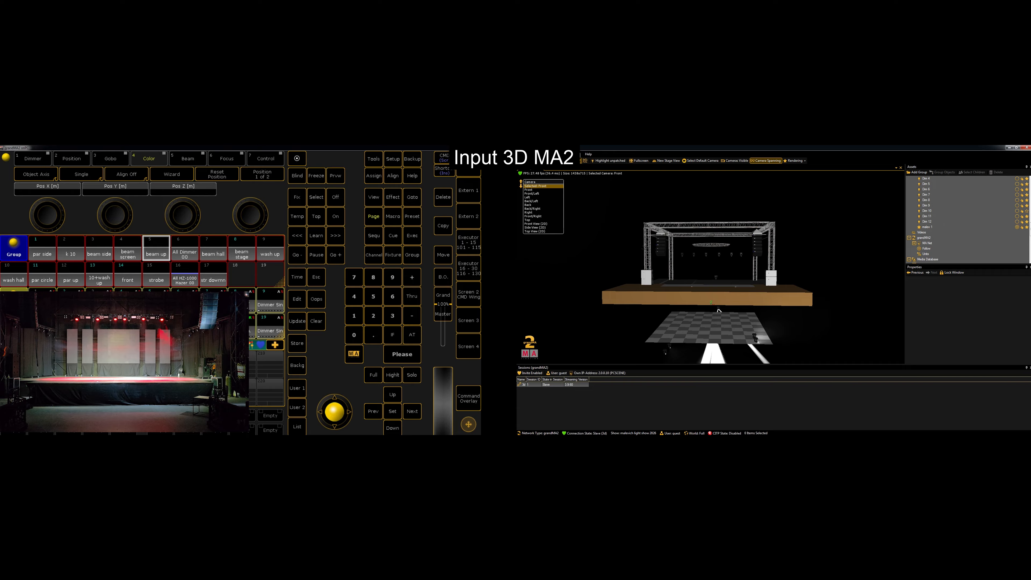
left_click(718, 311)
mouse_move(719, 311)
middle_mouse_down()
mouse_move(737, 314)
mouse_move(725, 313)
middle_mouse_up()
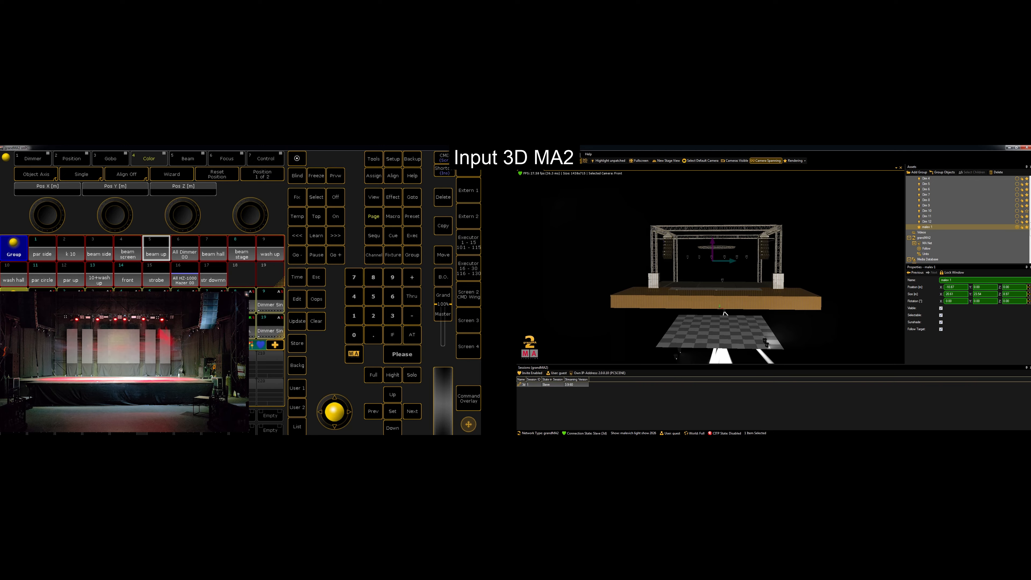
left_click_drag(724, 313, 725, 313)
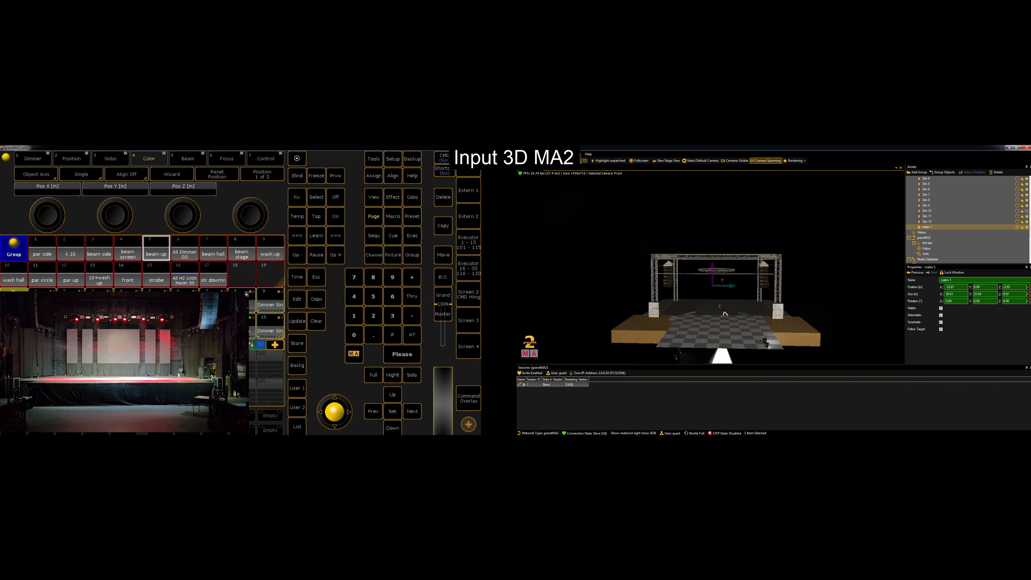
Step: Rotate the stage model 180 degrees about its Z axis
left_click(1013, 301)
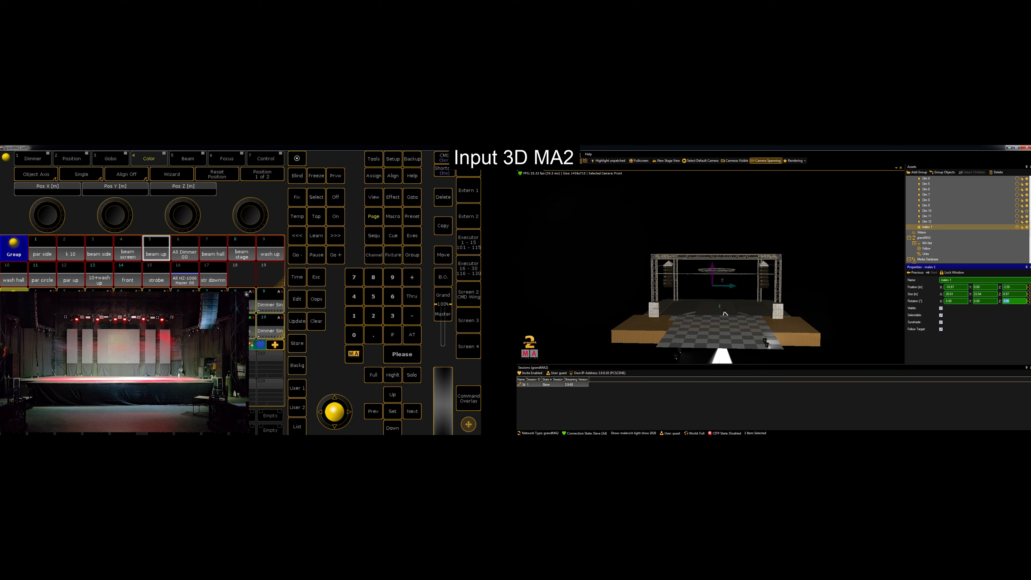
type("180")
key("Return")
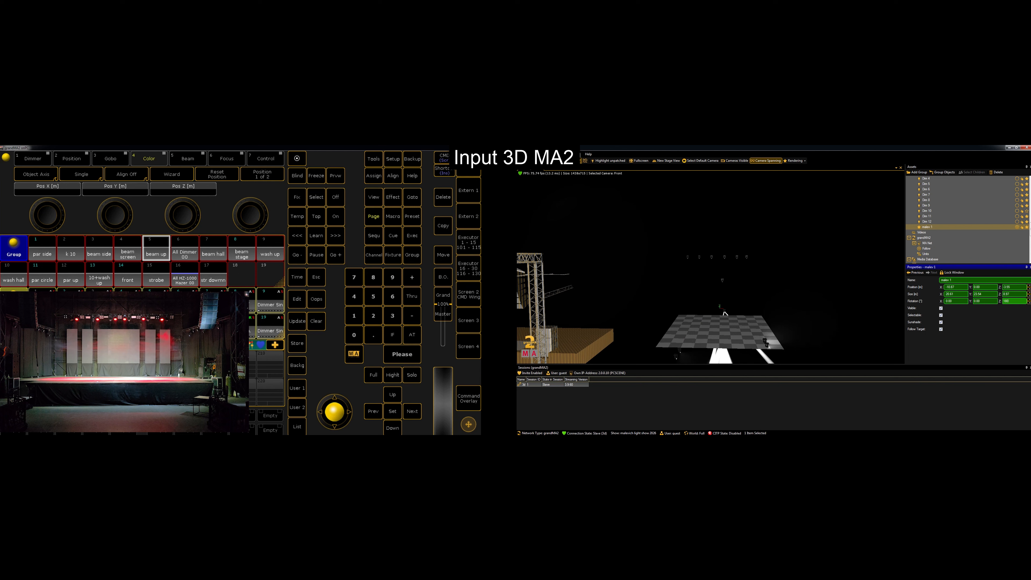
left_click(952, 300)
key("Tab")
key("Tab")
left_click(1013, 301)
left_click(585, 345)
left_click(585, 345)
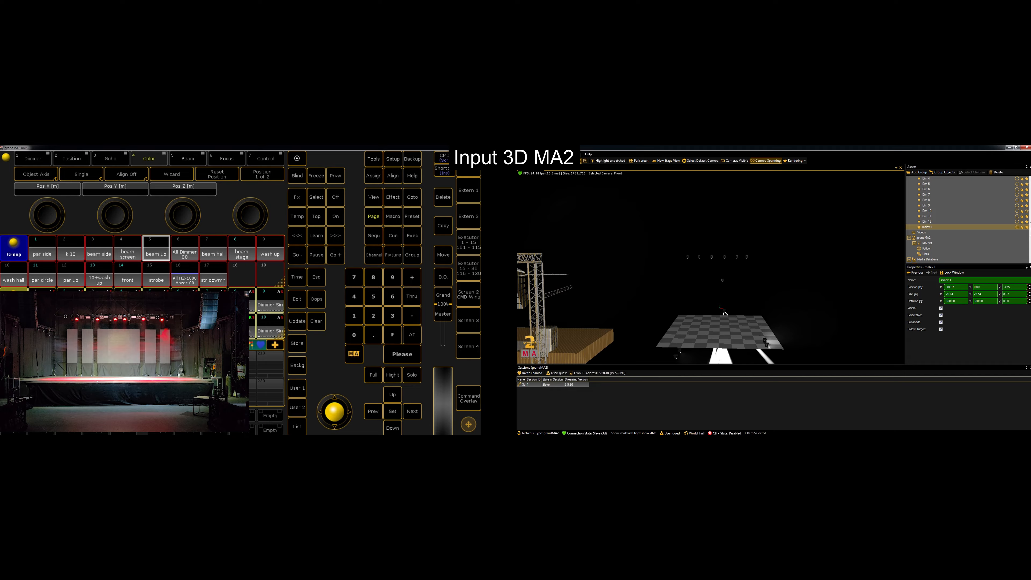
Step: Move the rotated stage model back over the floor grid, raise it slightly and deselect it
scroll(692, 283, "down", 10)
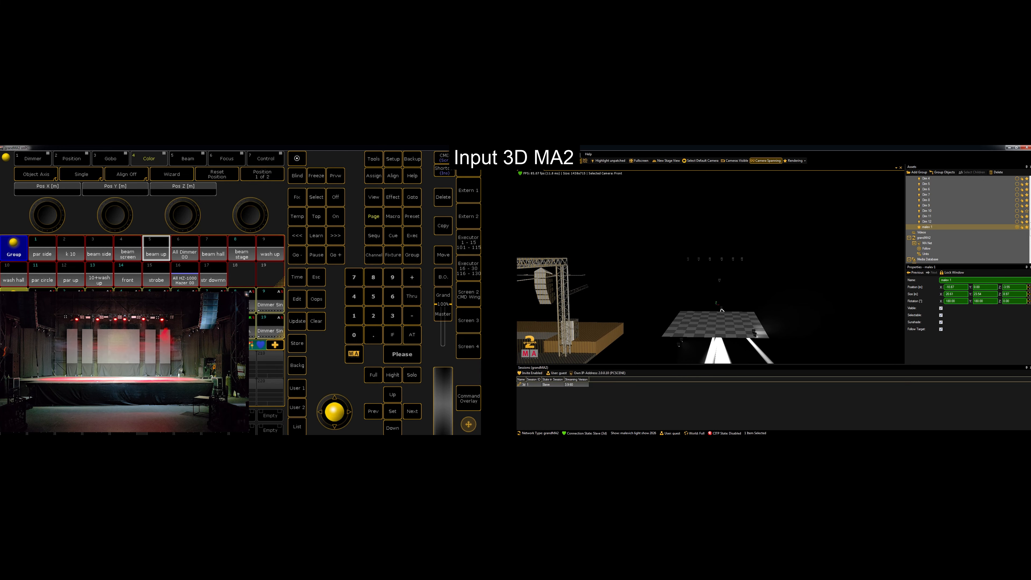
scroll(710, 267, "down", 7)
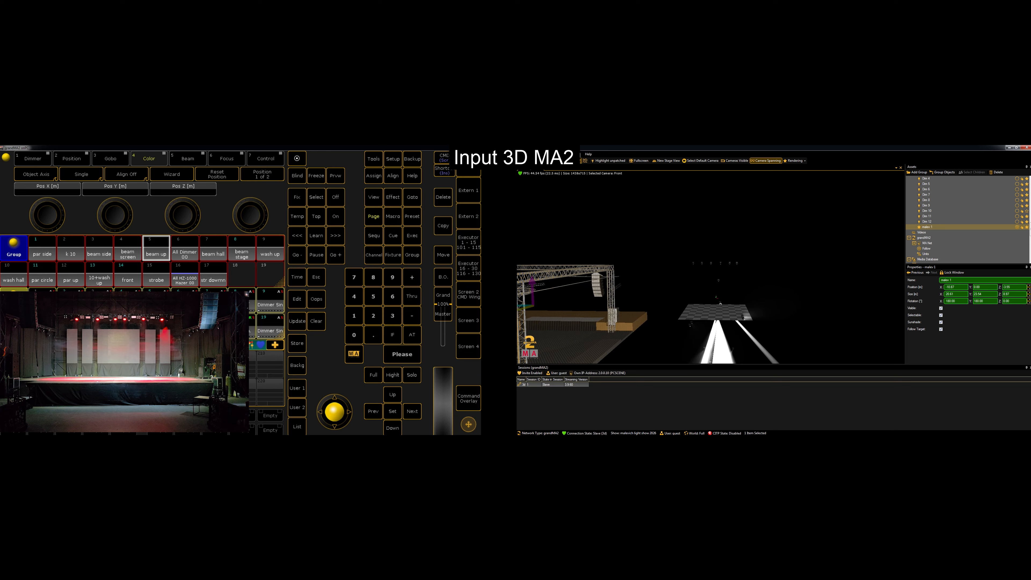
left_click_drag(524, 306, 722, 288)
scroll(722, 288, "up", 3)
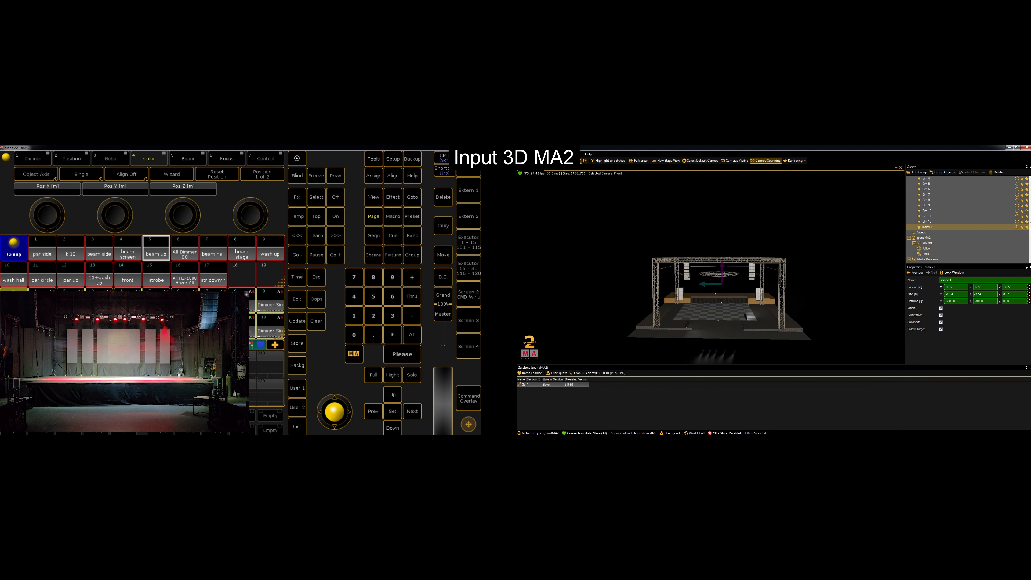
scroll(721, 301, "up", 5)
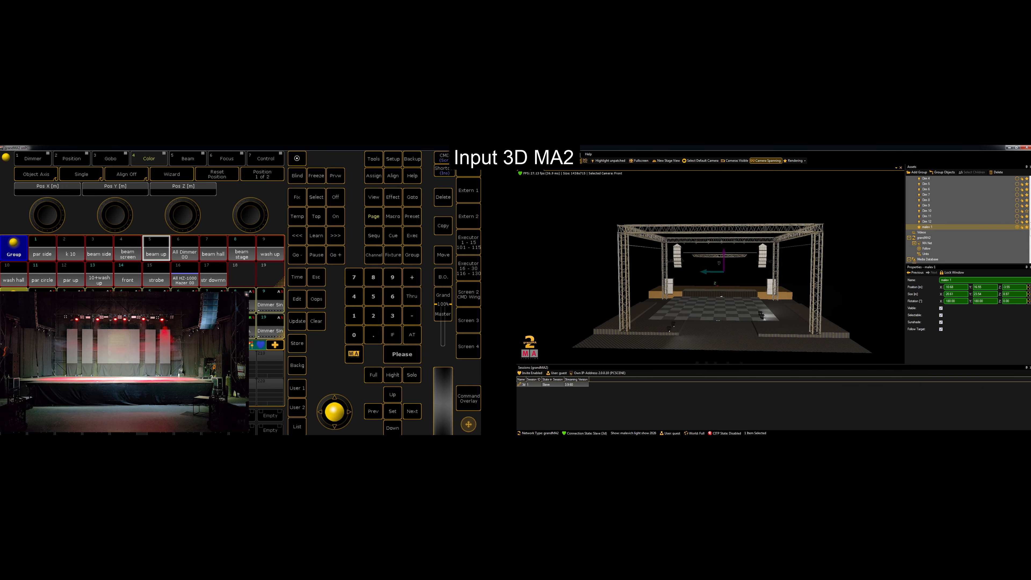
scroll(721, 302, "up", 2)
left_click_drag(724, 253, 700, 254)
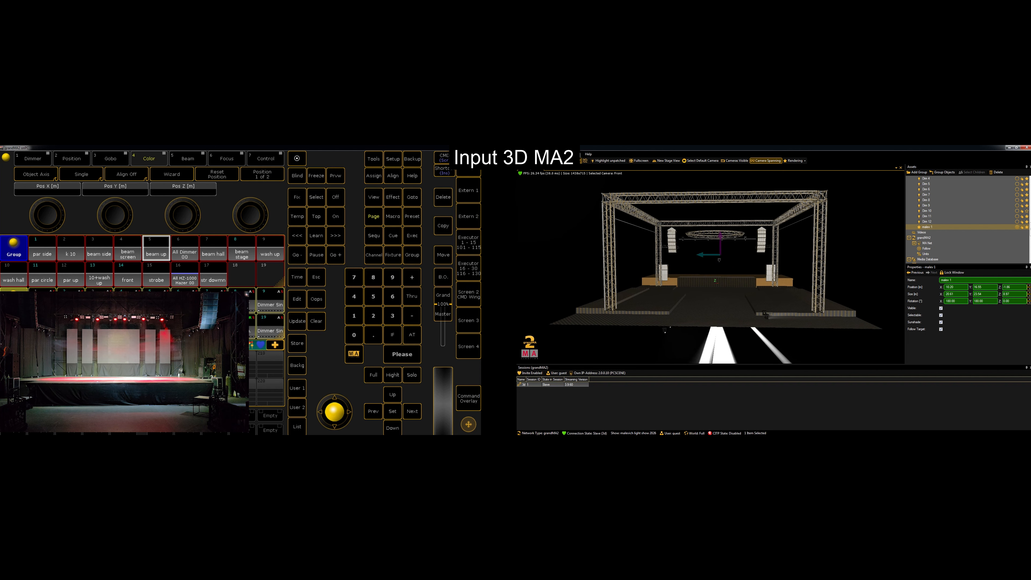
scroll(761, 267, "down", 2)
left_click(751, 260)
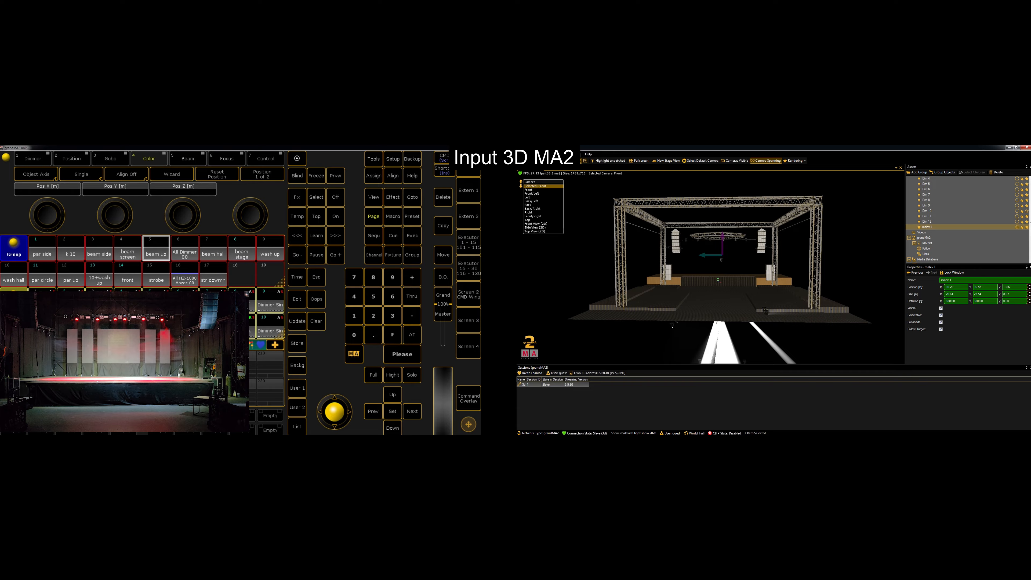
middle_click_drag(751, 260, 767, 273)
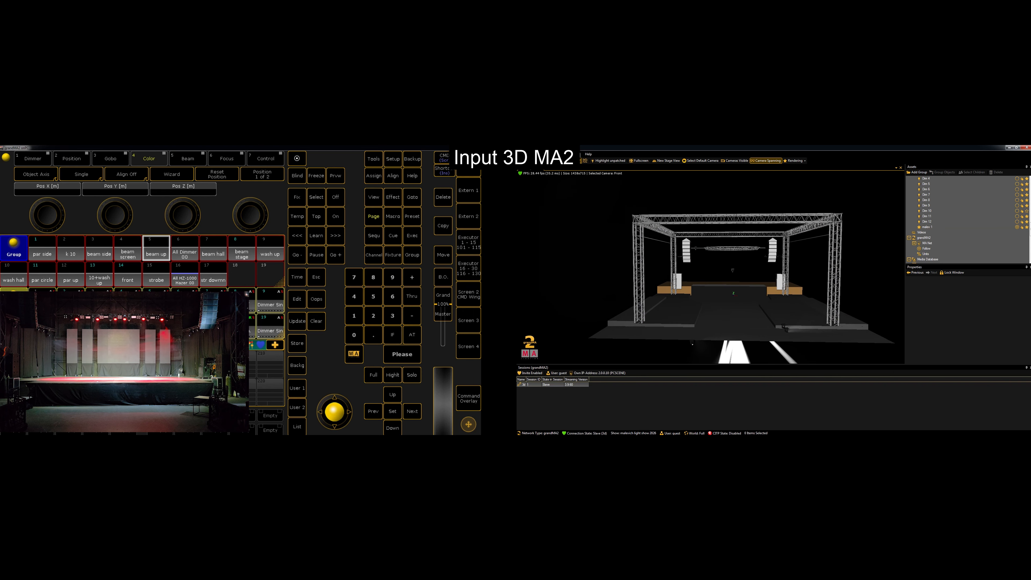
scroll(767, 272, "up", 2)
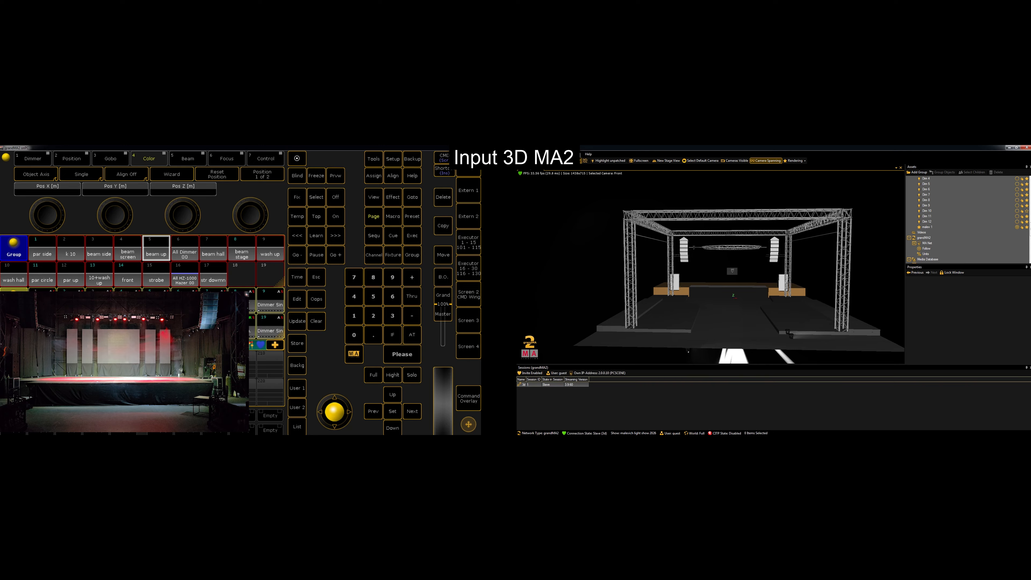
Step: Select the Sharpy beam fixtures and move them to position X 0.41, Y 9.80 and Z 6.17 m near the rear truss
left_click(732, 271)
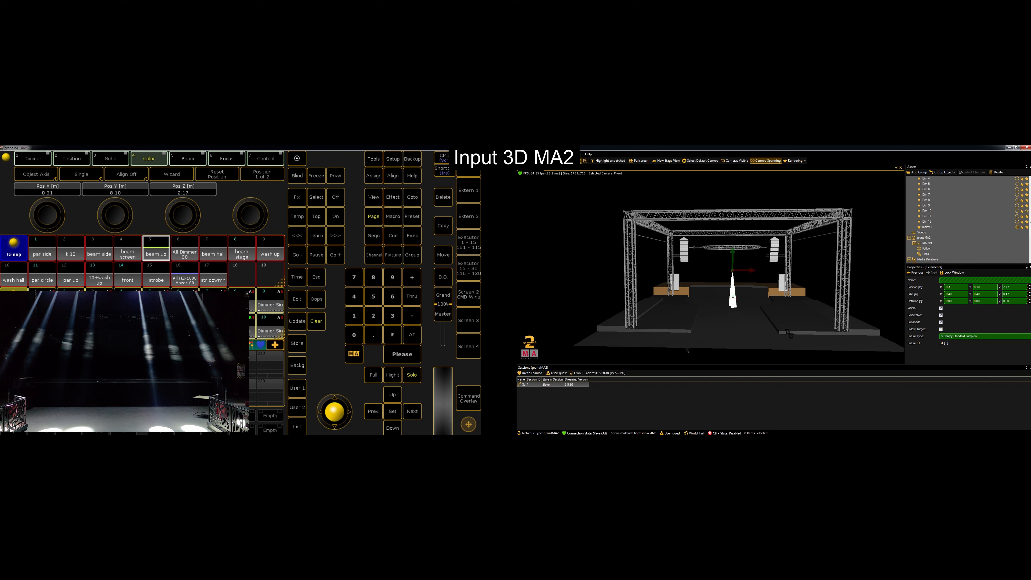
scroll(712, 268, "up", 4)
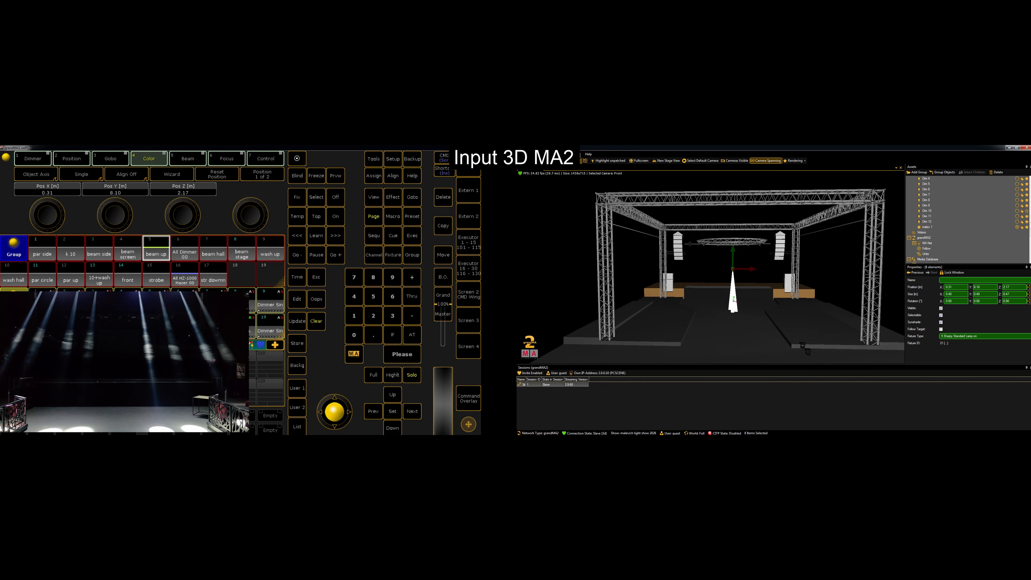
middle_click_drag(711, 268, 804, 277)
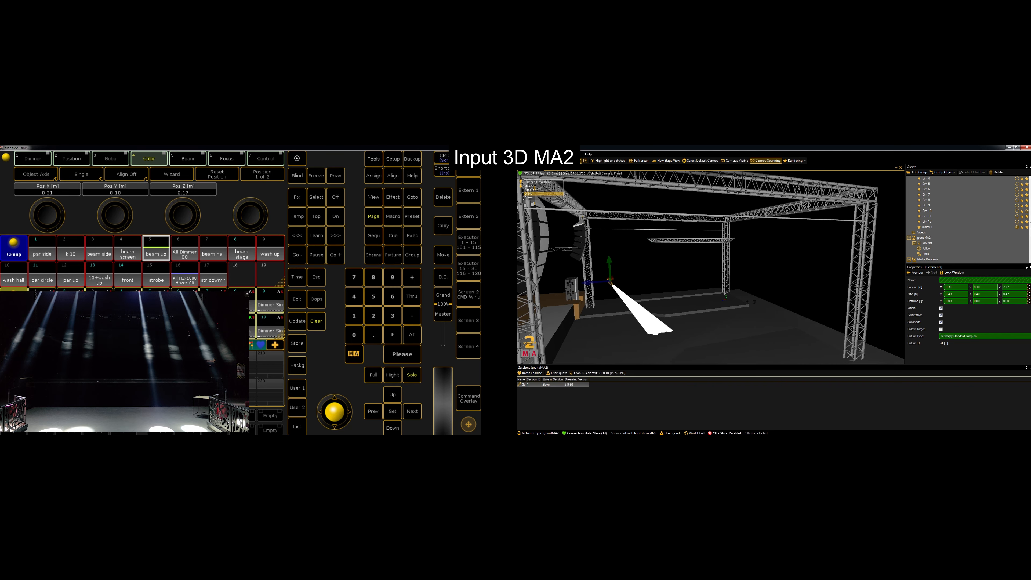
scroll(711, 268, "down", 4)
middle_click_drag(711, 268, 751, 262)
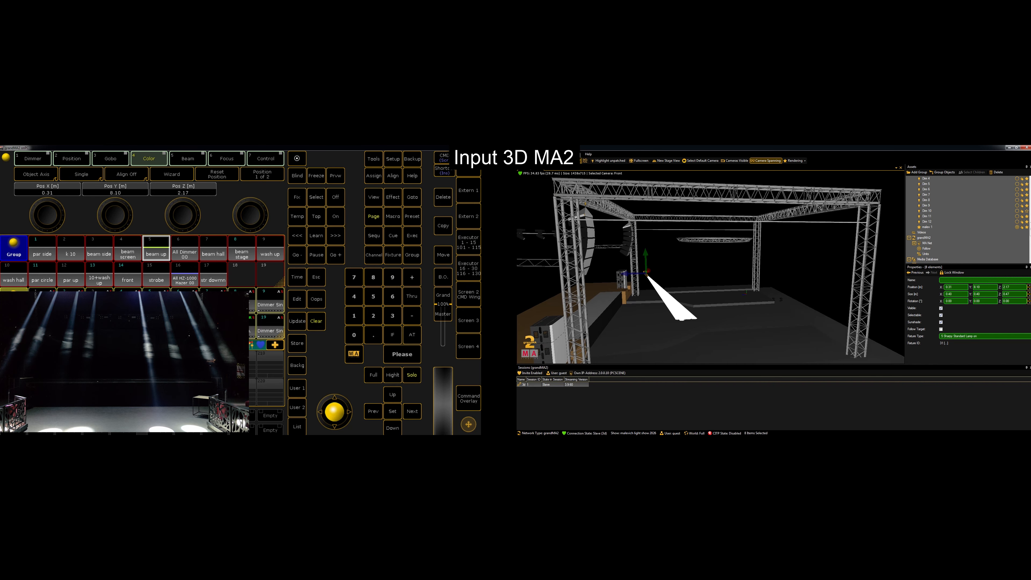
scroll(47, 215, "up", 1)
scroll(114, 216, "up", 8)
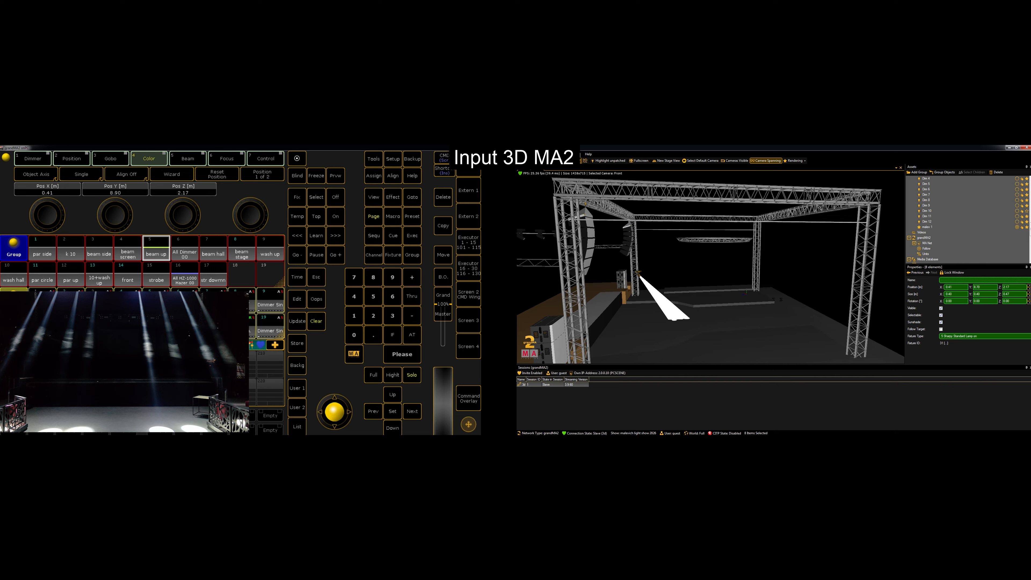
scroll(115, 215, "up", 9)
scroll(183, 215, "up", 3)
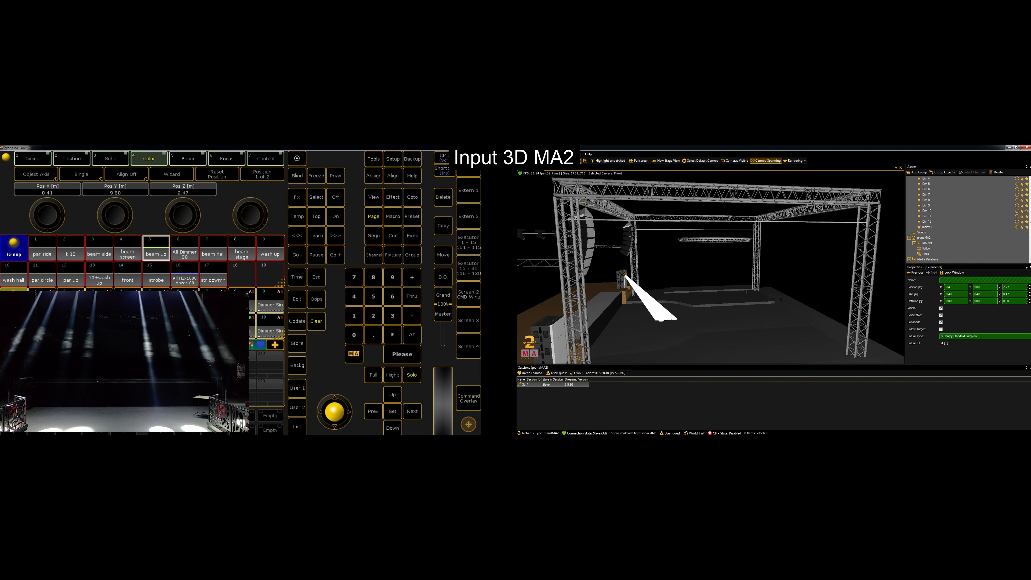
scroll(183, 215, "up", 20)
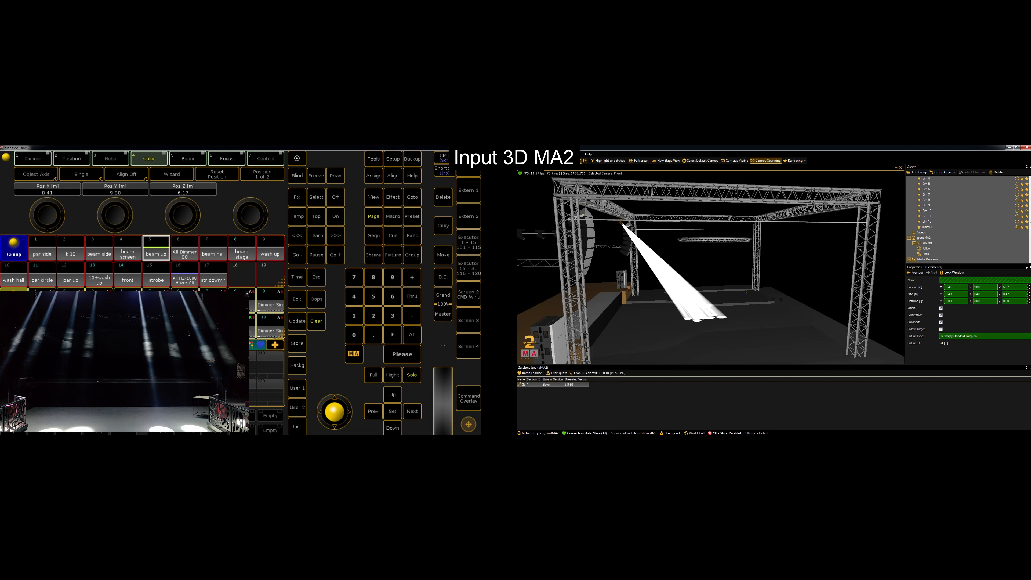
Step: Fine-tune the selected fixtures' position to Y 9.90 and Z 6.47 m so they hang at the rear truss
scroll(625, 224, "up", 10)
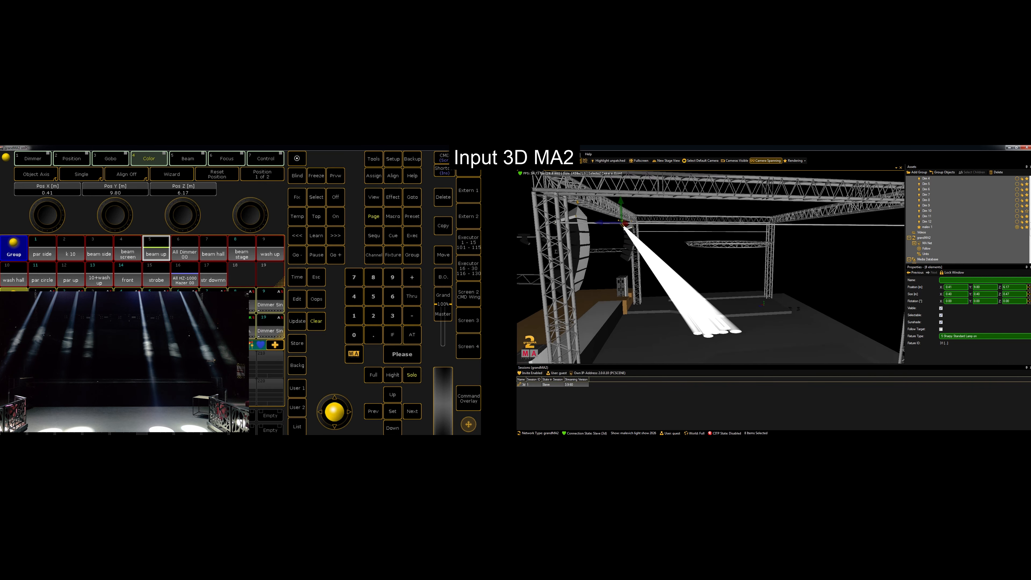
scroll(625, 224, "up", 7)
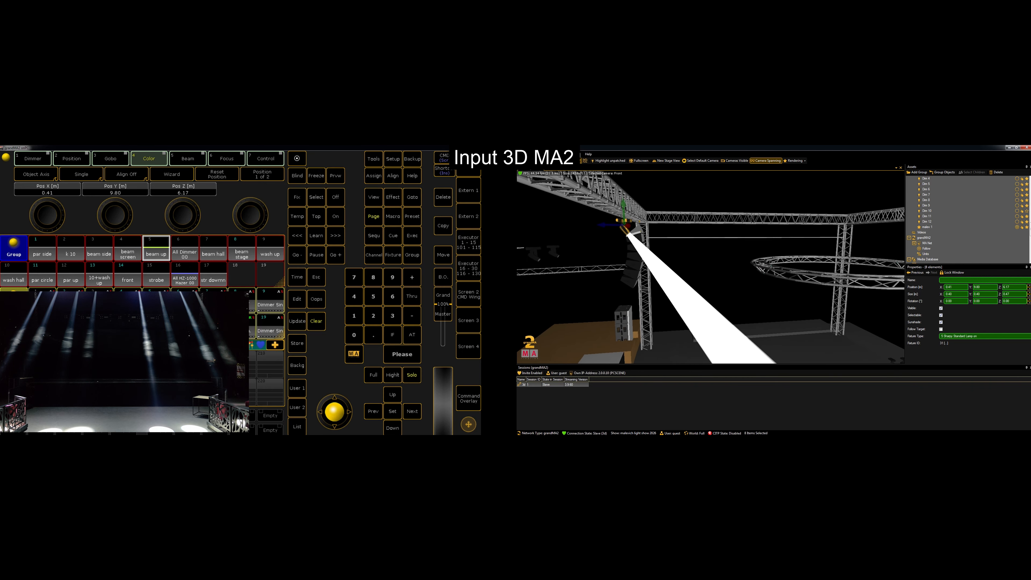
mouse_move(624, 208)
right_mouse_down()
mouse_move(603, 235)
mouse_move(630, 205)
right_mouse_up()
scroll(625, 227, "up", 4)
middle_click_drag(630, 205, 672, 216)
right_click_drag(672, 215, 697, 216)
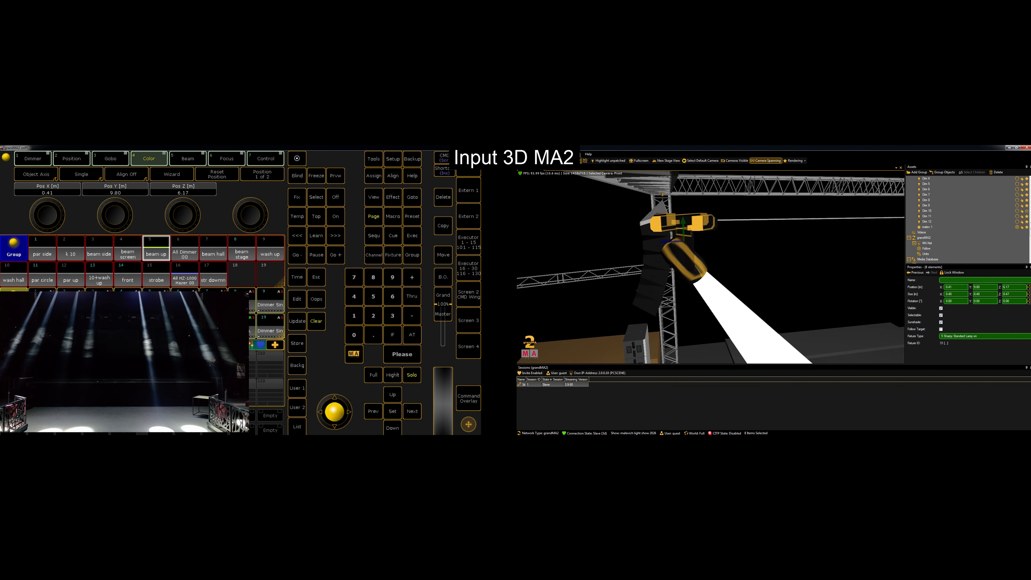
left_click(1029, 288)
left_click(1028, 288)
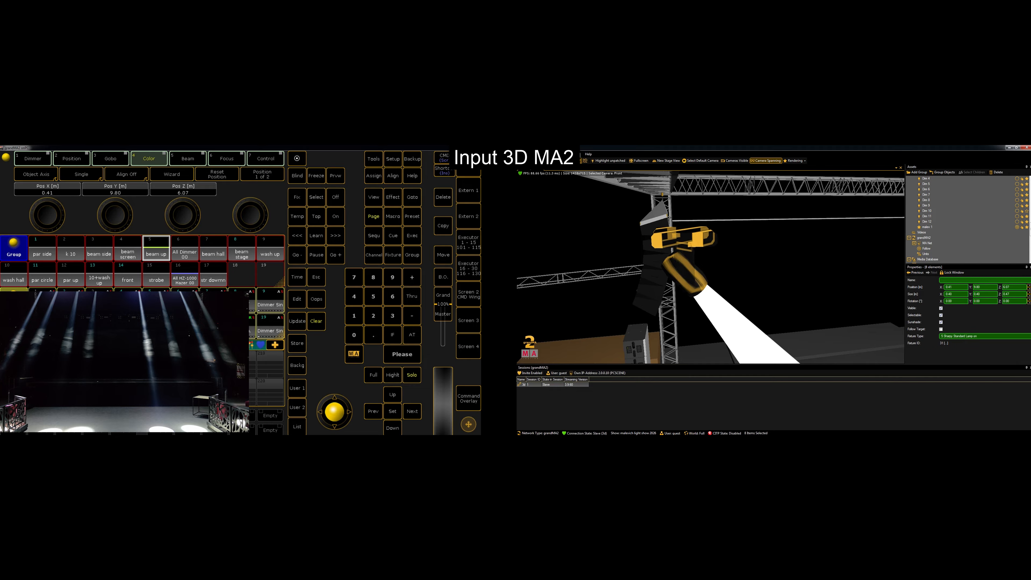
scroll(115, 215, "down", 1)
scroll(115, 215, "up", 2)
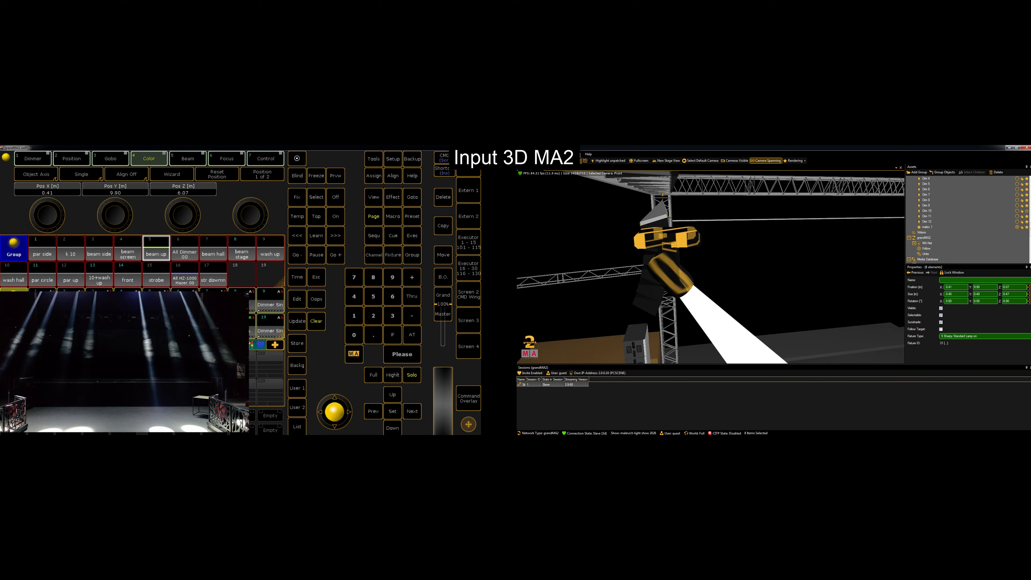
scroll(183, 215, "down", 2)
scroll(183, 215, "up", 6)
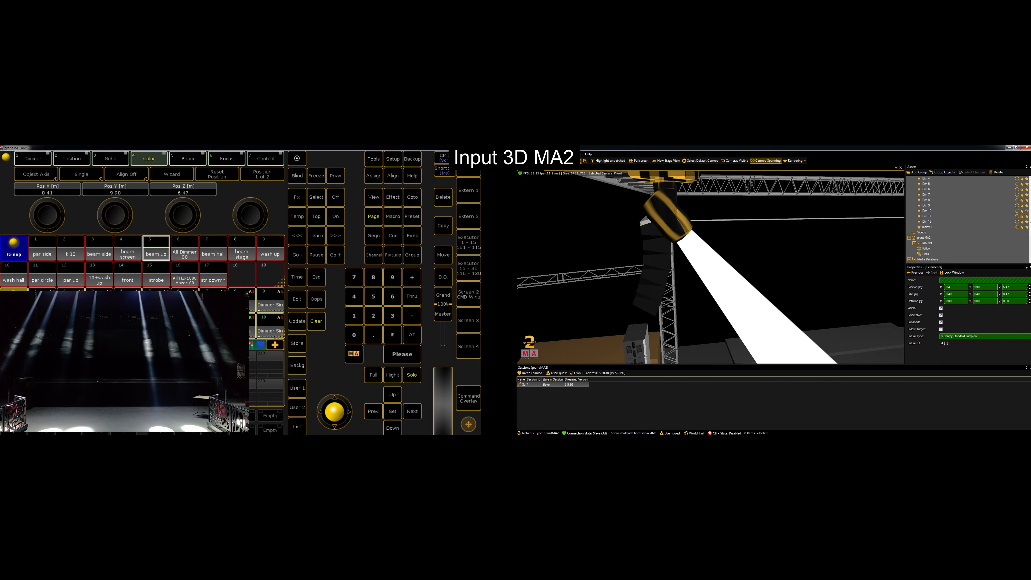
Step: Examine the hung fixtures and their beams against the truss structure from the front, and clear the fixture selection
scroll(711, 267, "down", 5)
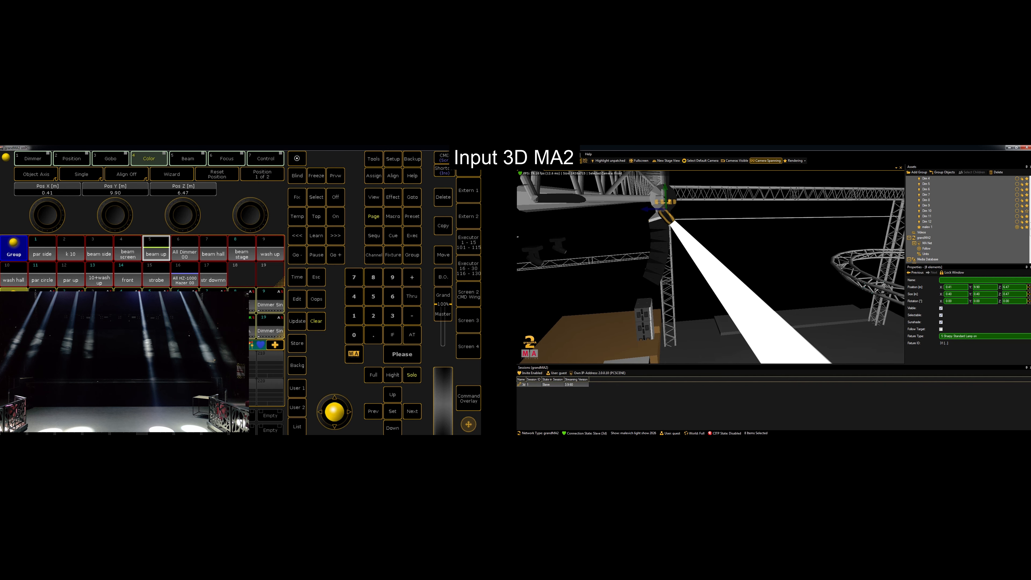
right_click_drag(710, 266, 669, 264)
scroll(708, 267, "down", 2)
scroll(804, 259, "down", 5)
scroll(681, 223, "down", 4)
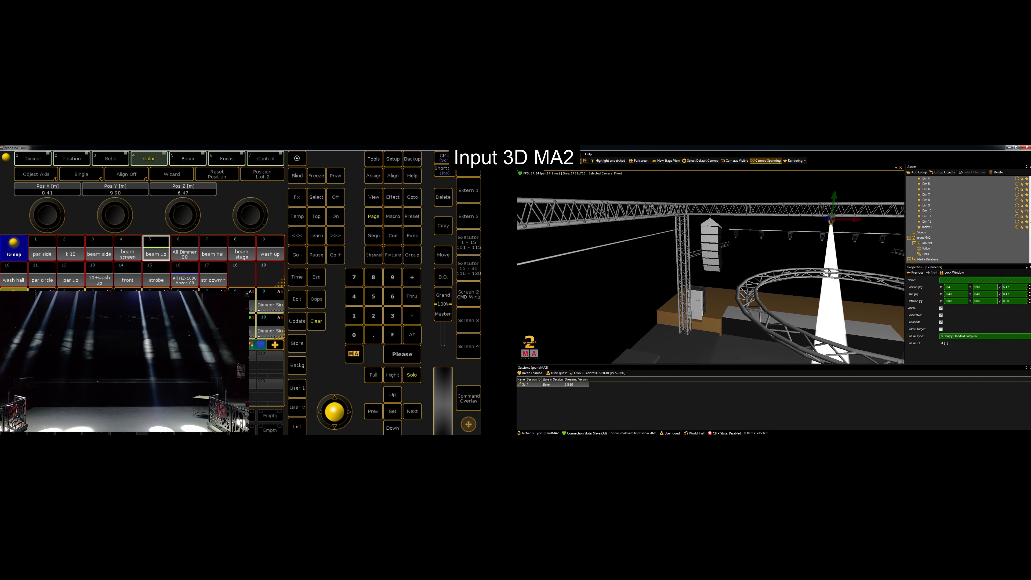
scroll(680, 223, "down", 5)
left_click(680, 223)
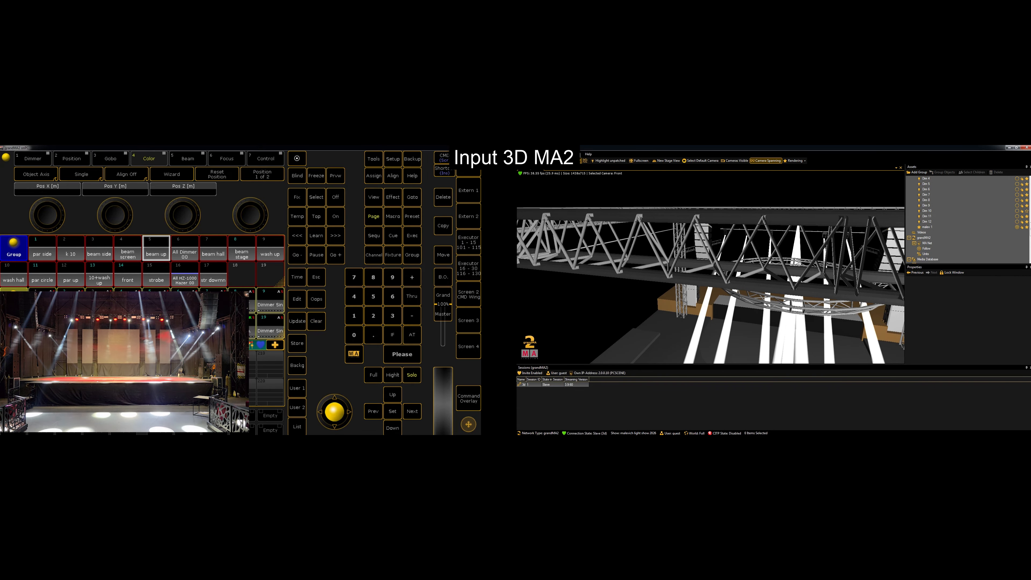
Step: Select the beam up group to identify its fixtures at the rear truss, and deselect them with the whole truss in view
left_click(156, 249)
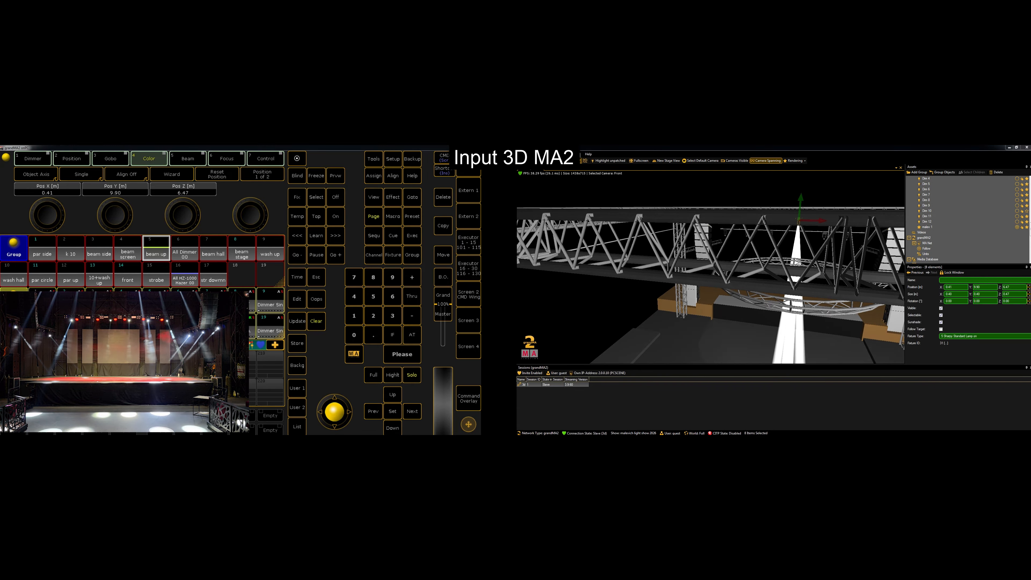
scroll(156, 248, "down", 3)
scroll(156, 248, "up", 4)
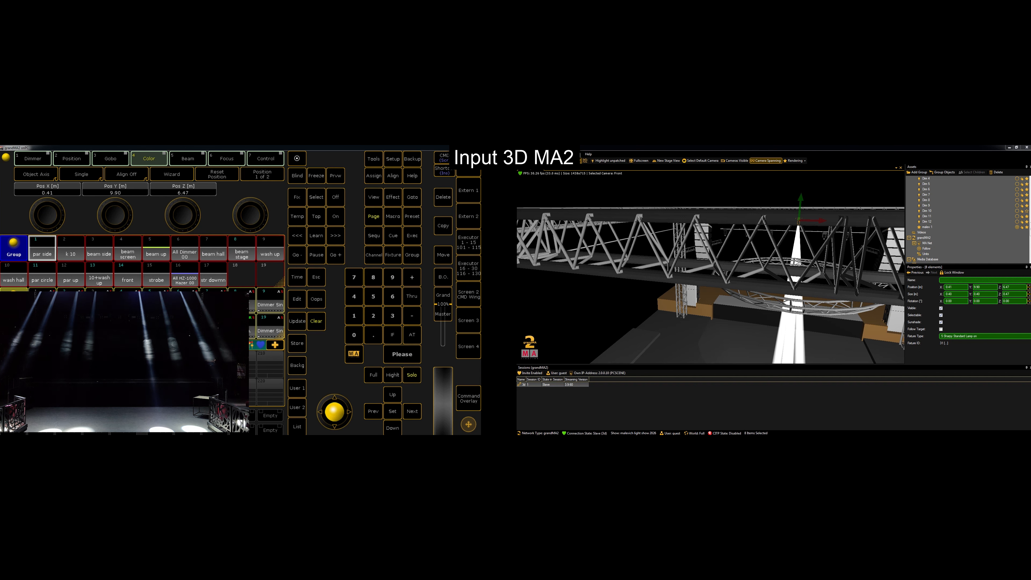
left_click(156, 248)
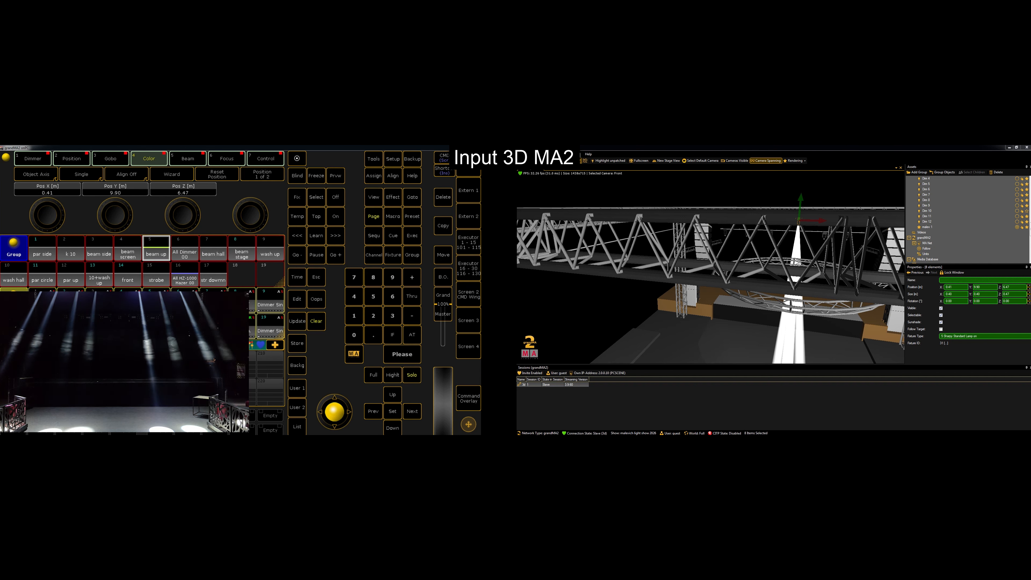
left_click(613, 292)
scroll(612, 292, "down", 4)
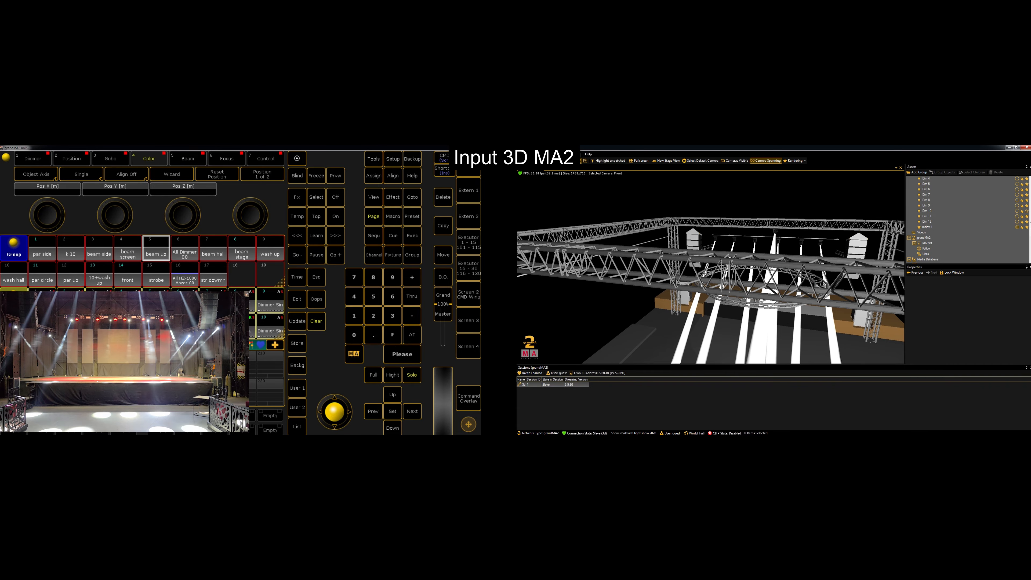
Step: Select the first Sharpy fixture on its own in the assets list and place it at X -4.29 and Y 9.80 m
left_click_drag(1030, 230, 1030, 206)
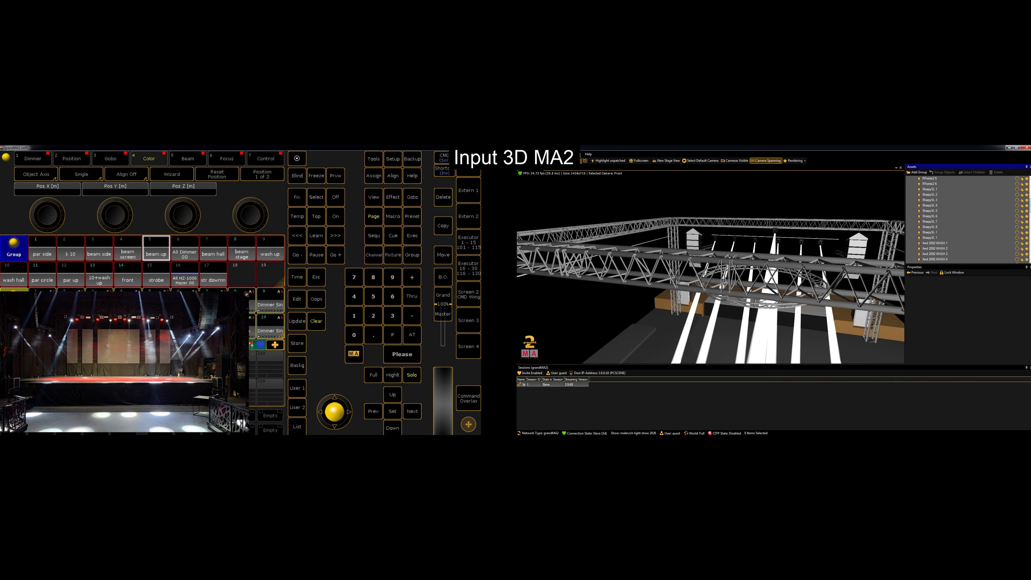
left_click(930, 190)
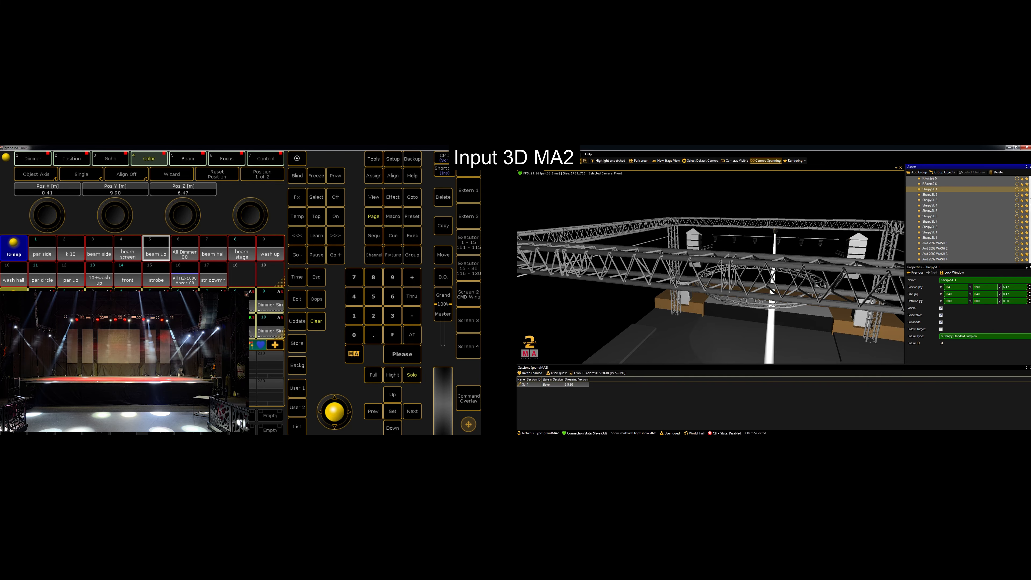
left_click(930, 227, "shift")
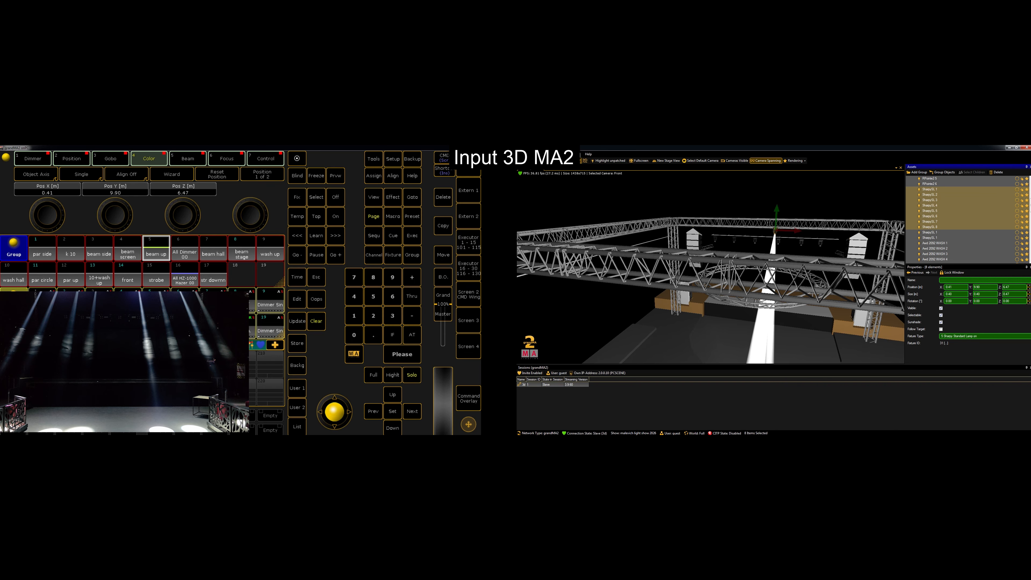
left_click(930, 190)
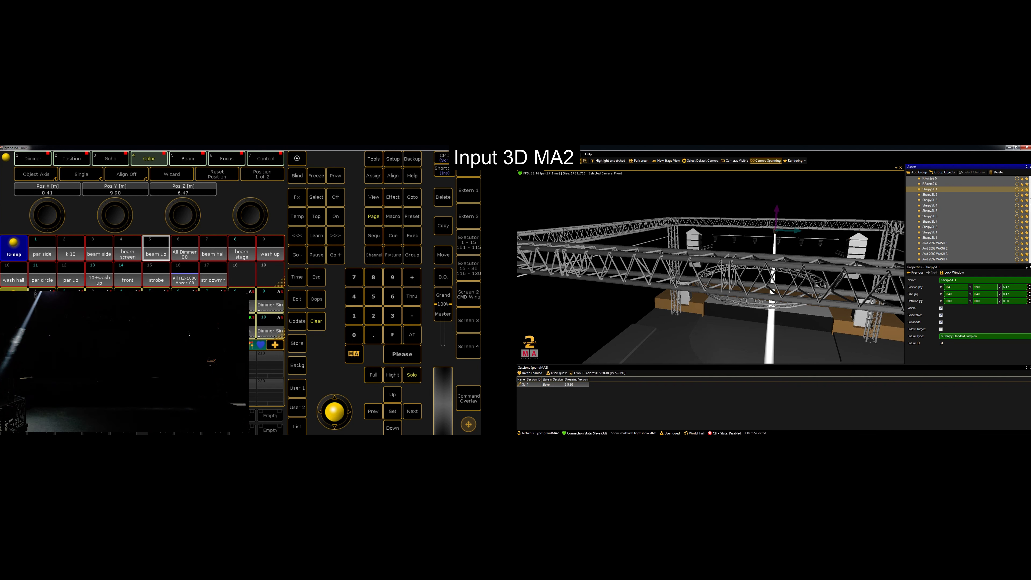
scroll(115, 215, "up", 2)
scroll(47, 215, "down", 3)
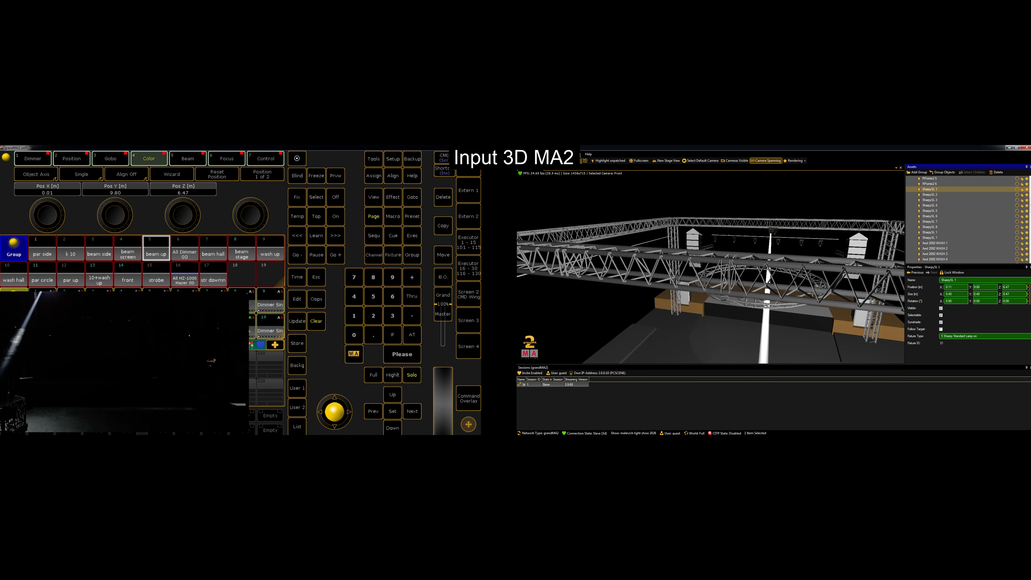
scroll(47, 215, "down", 7)
scroll(47, 214, "down", 20)
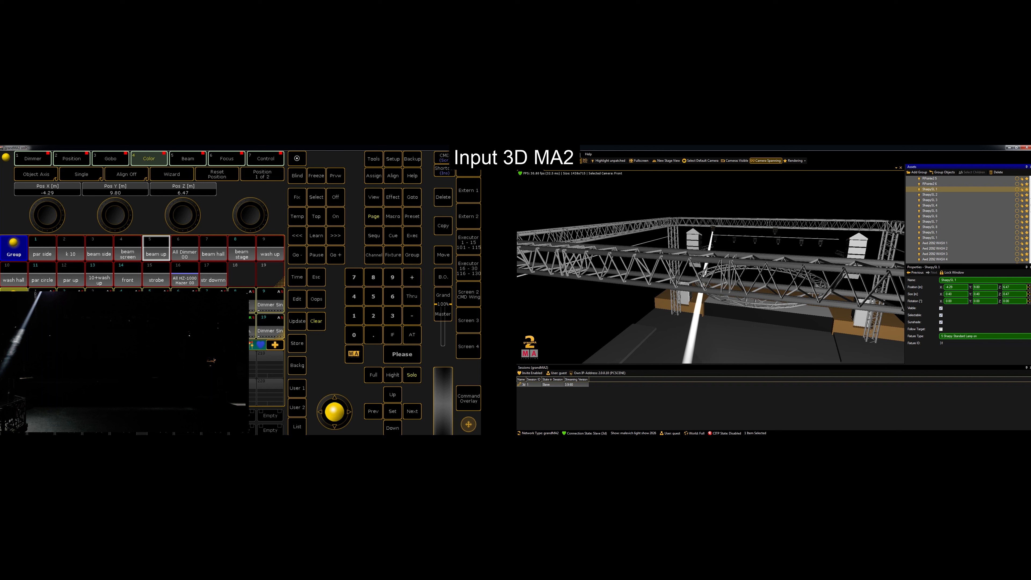
Step: Move the second Sharpy fixture to X -2.69 m and the third to X -1.39 m along the rear truss
left_click(929, 194)
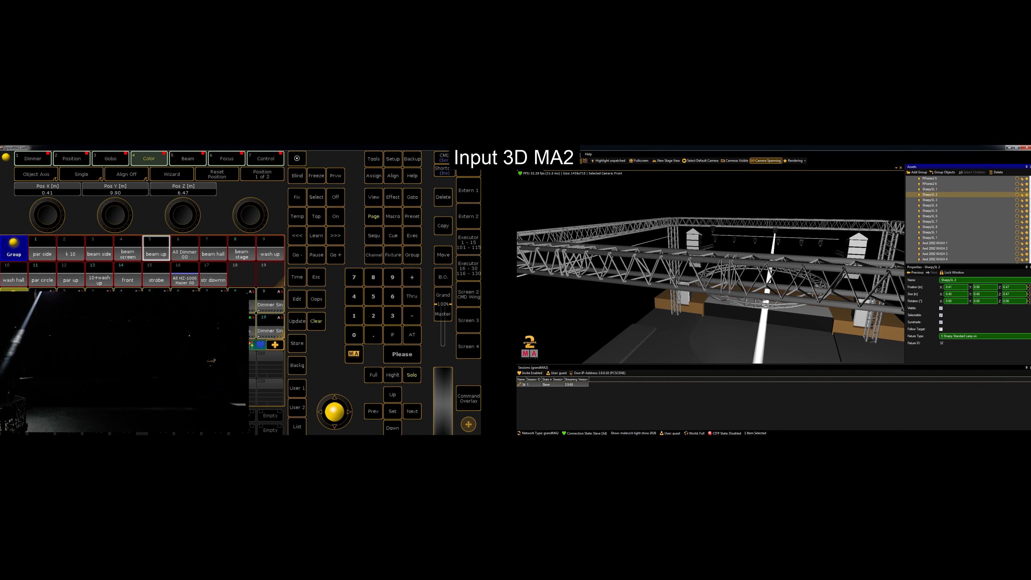
scroll(47, 215, "down", 20)
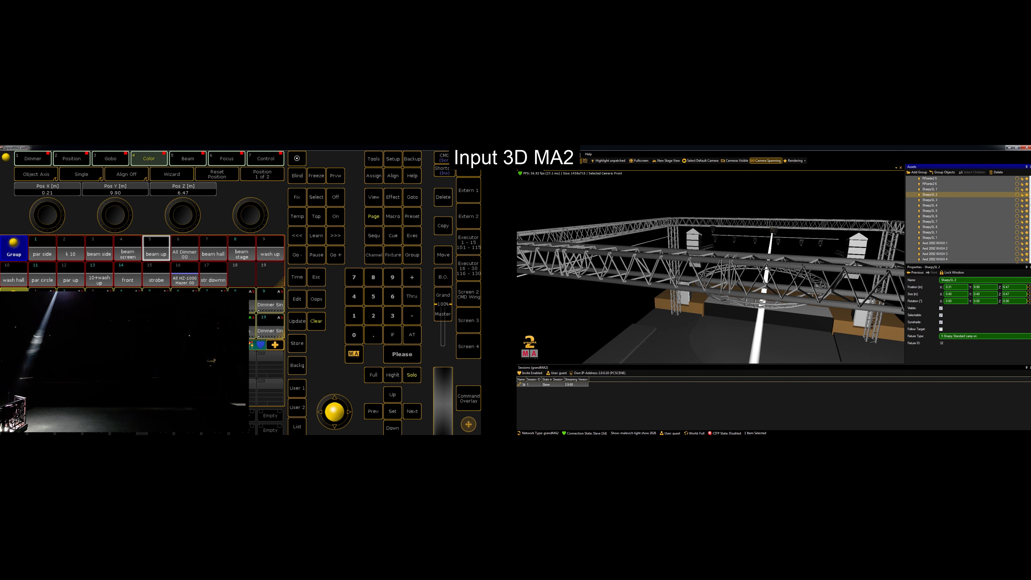
scroll(47, 215, "down", 3)
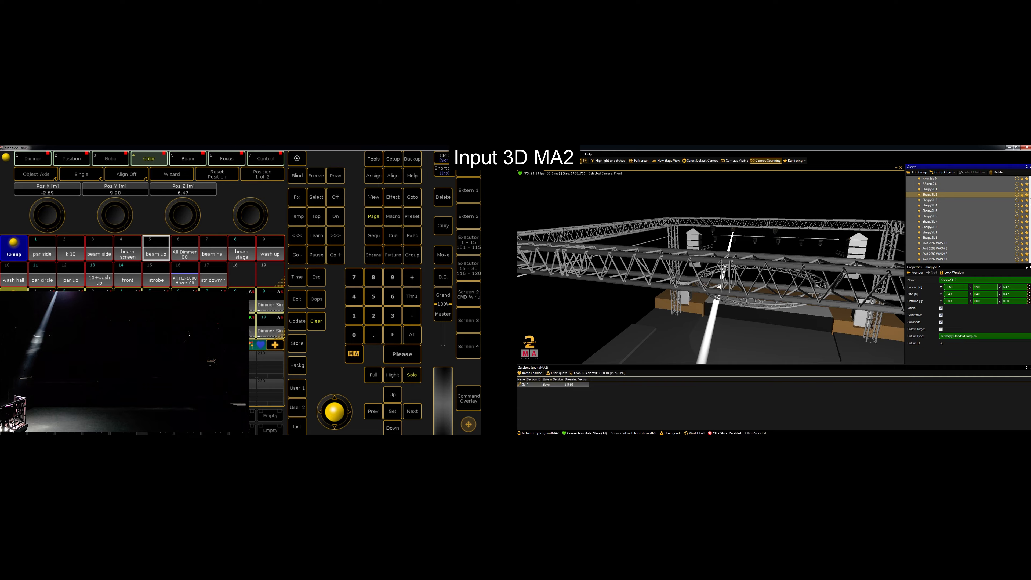
left_click(929, 200)
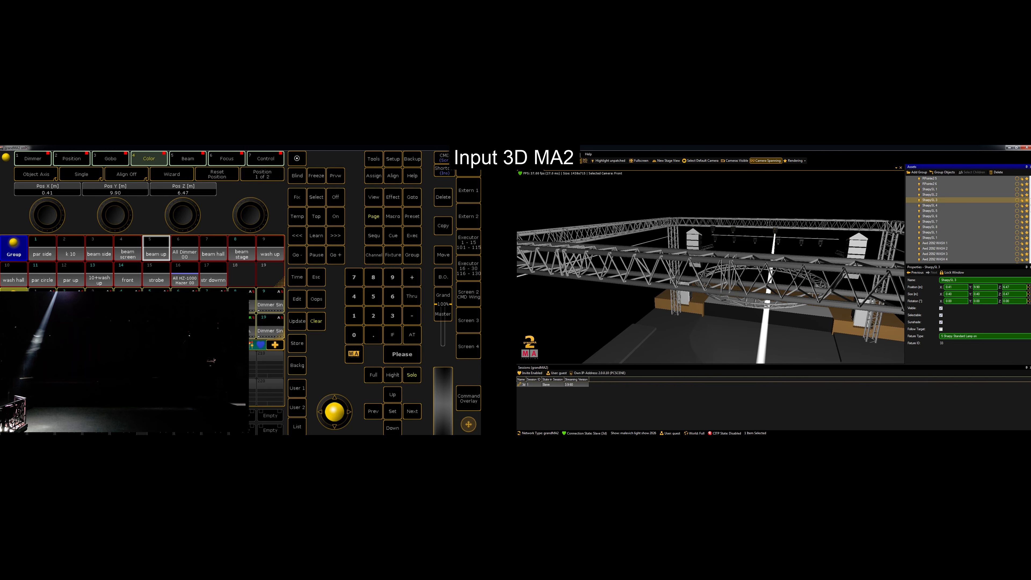
scroll(47, 214, "down", 18)
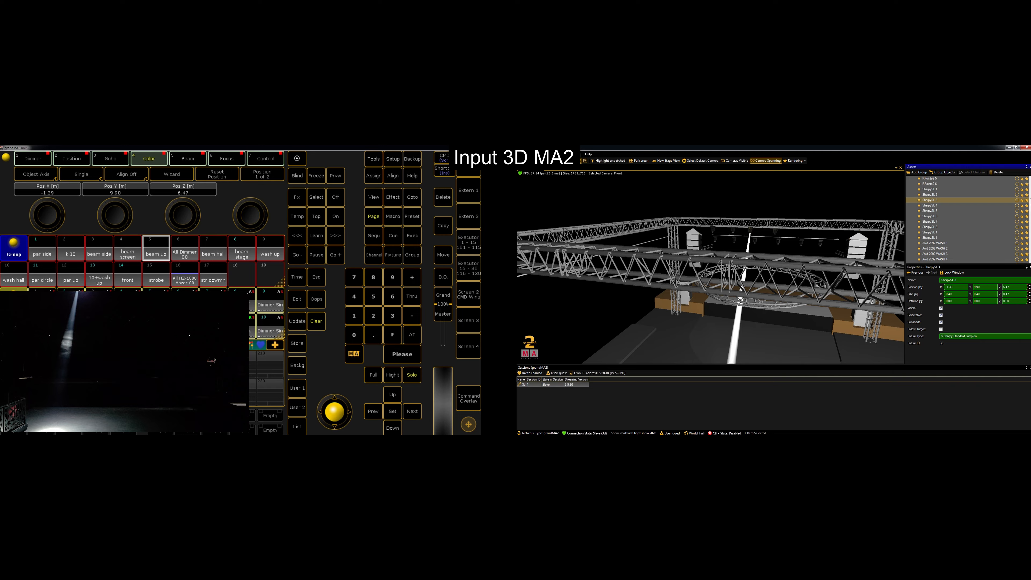
Step: Move the fourth Sharpy fixture to X -0.39 m and the fifth to X 1.41 m along the rear truss
left_click(929, 206)
scroll(47, 214, "down", 4)
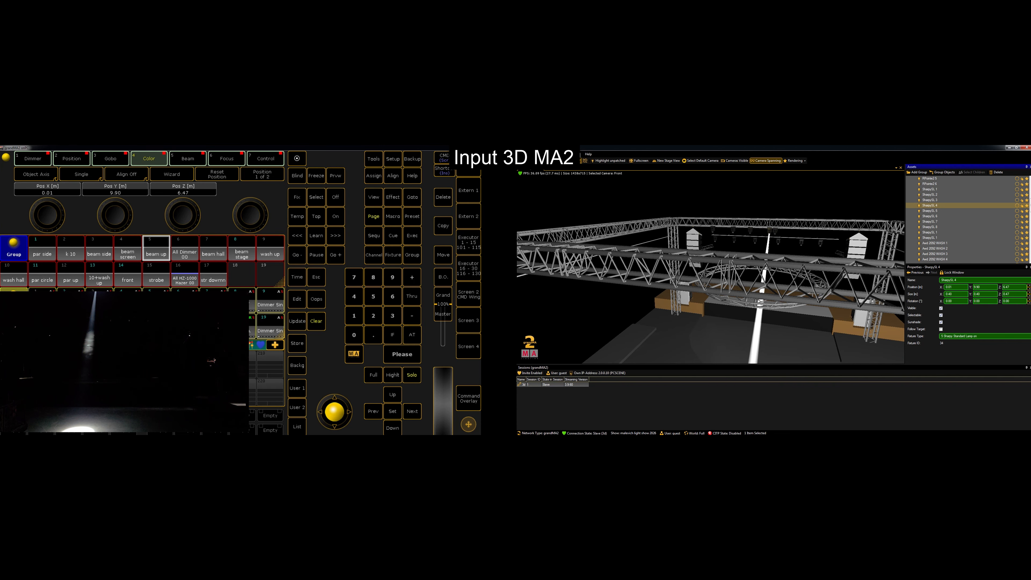
scroll(47, 215, "down", 4)
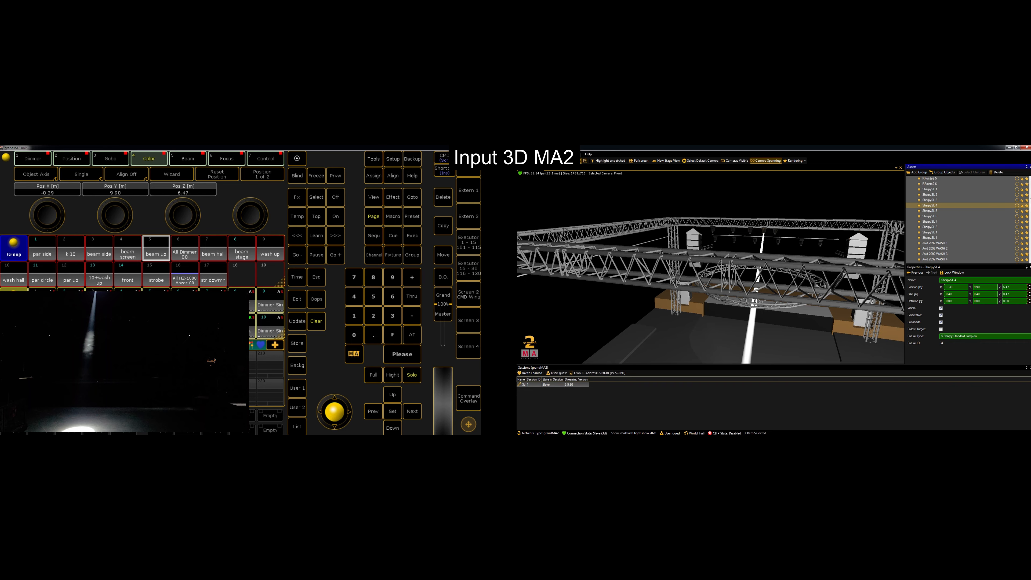
left_click(929, 211)
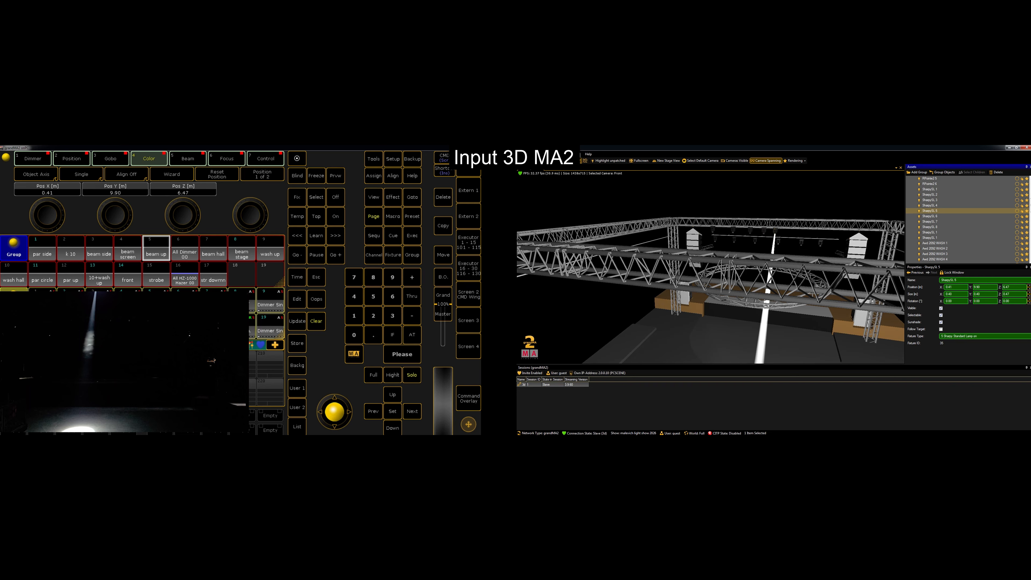
scroll(47, 215, "up", 10)
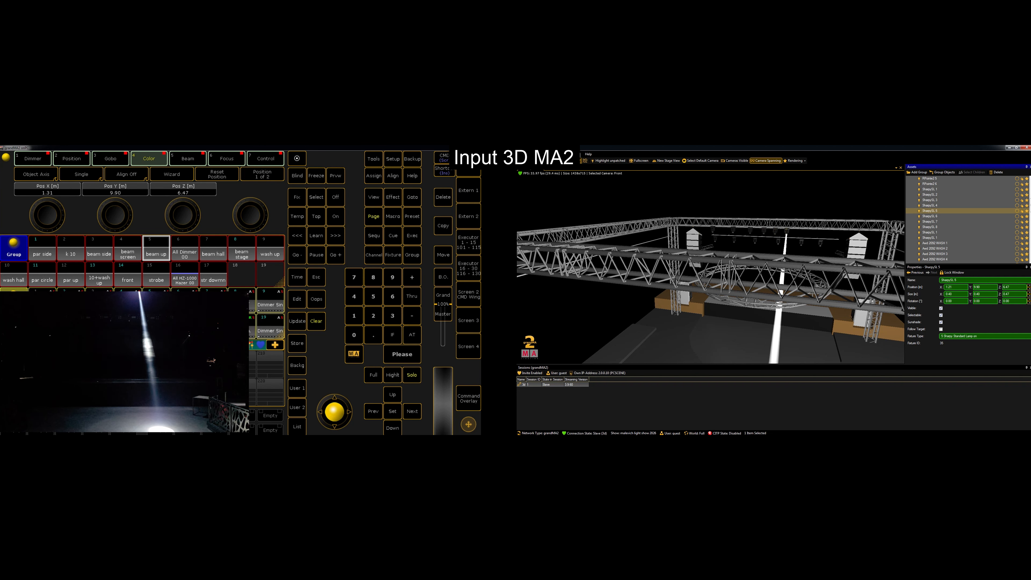
Step: Move the sixth Sharpy fixture to X 2.61 m and the seventh to X 3.71 m along the rear truss
left_click(930, 216)
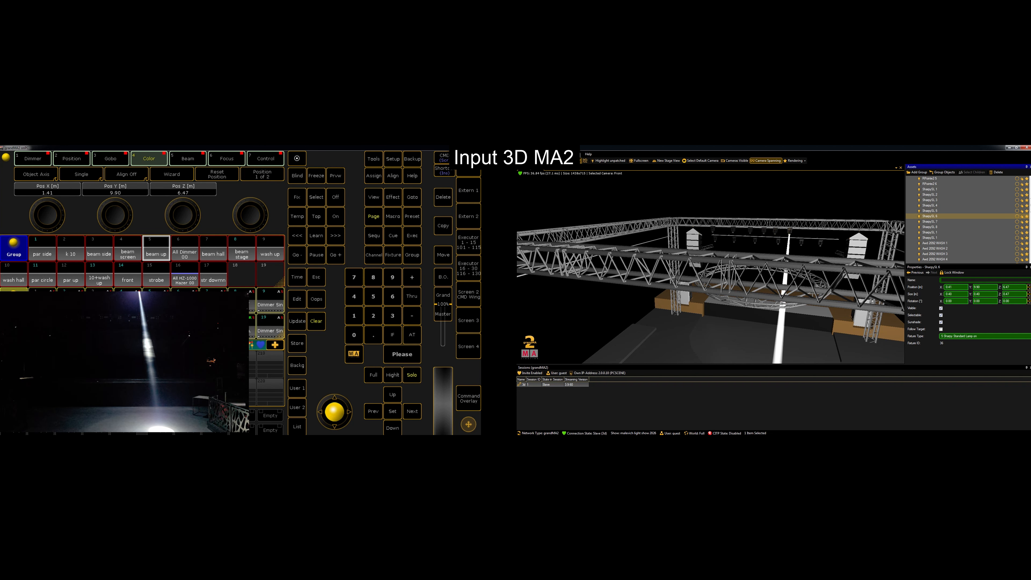
scroll(47, 215, "up", 20)
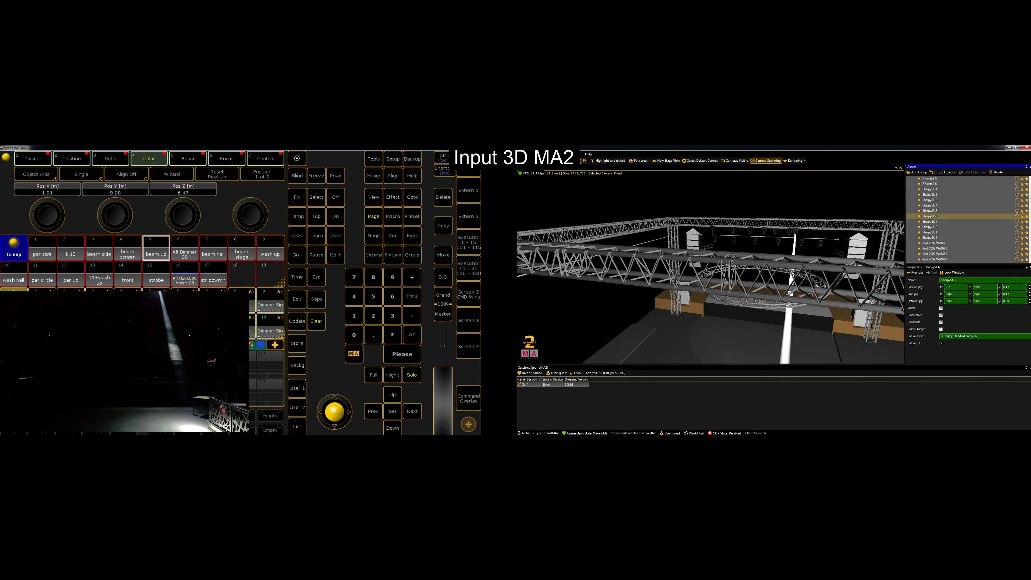
scroll(47, 215, "up", 1)
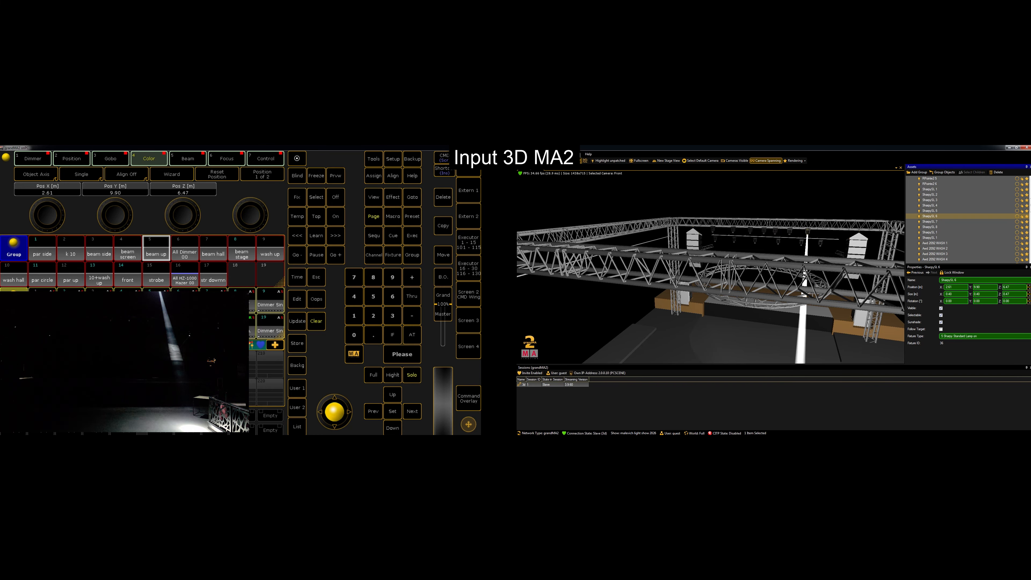
left_click(930, 221)
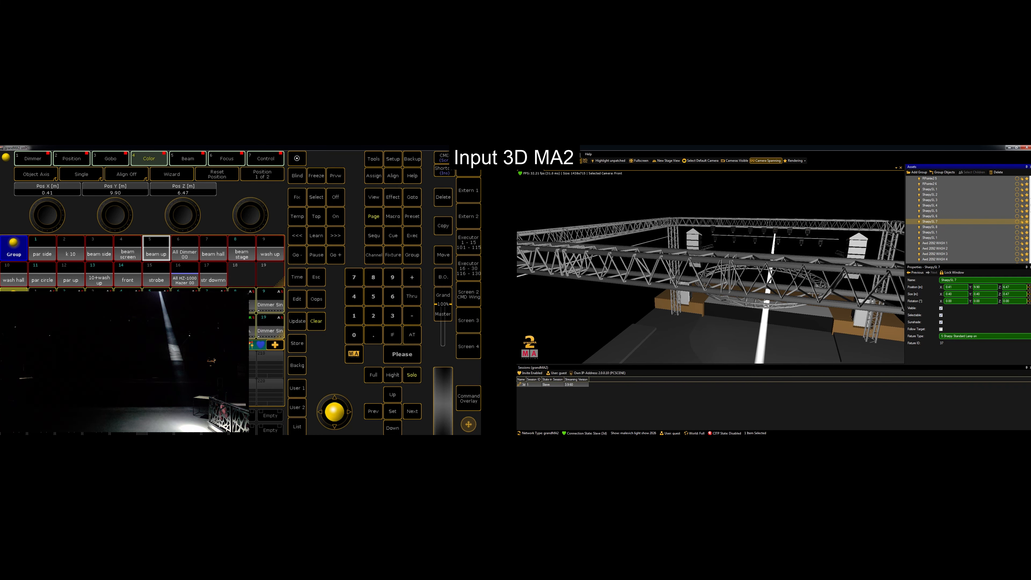
scroll(47, 215, "up", 20)
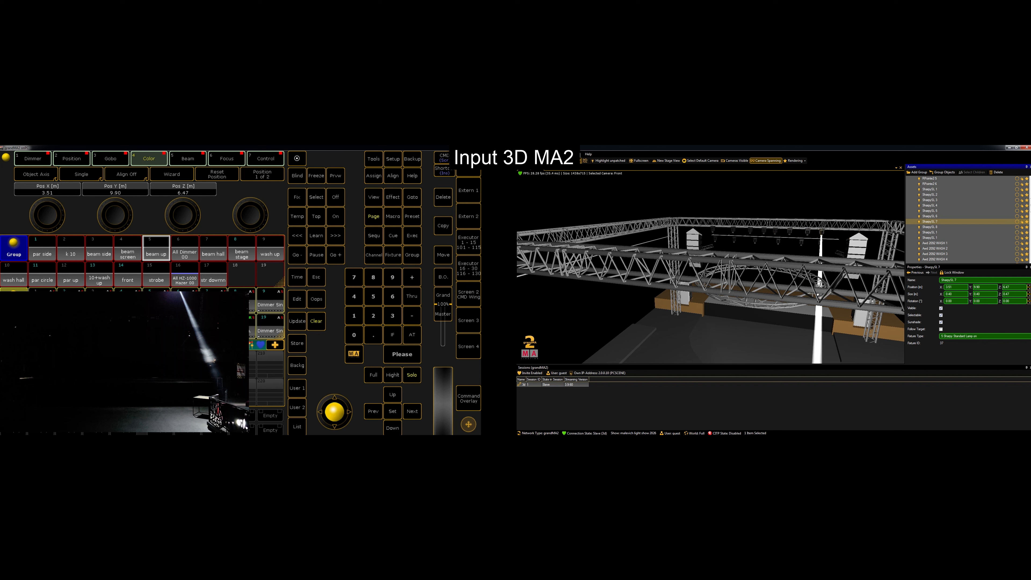
scroll(47, 215, "up", 2)
Step: Move the eighth Sharpy fixture to X 4.71 m near the end of the rear truss
left_click(929, 227)
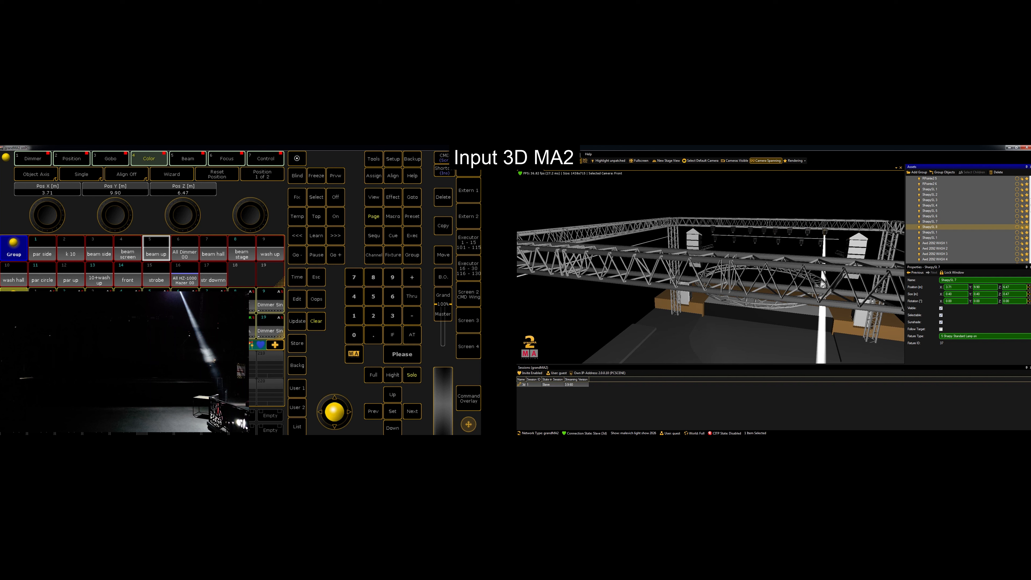
scroll(47, 215, "up", 20)
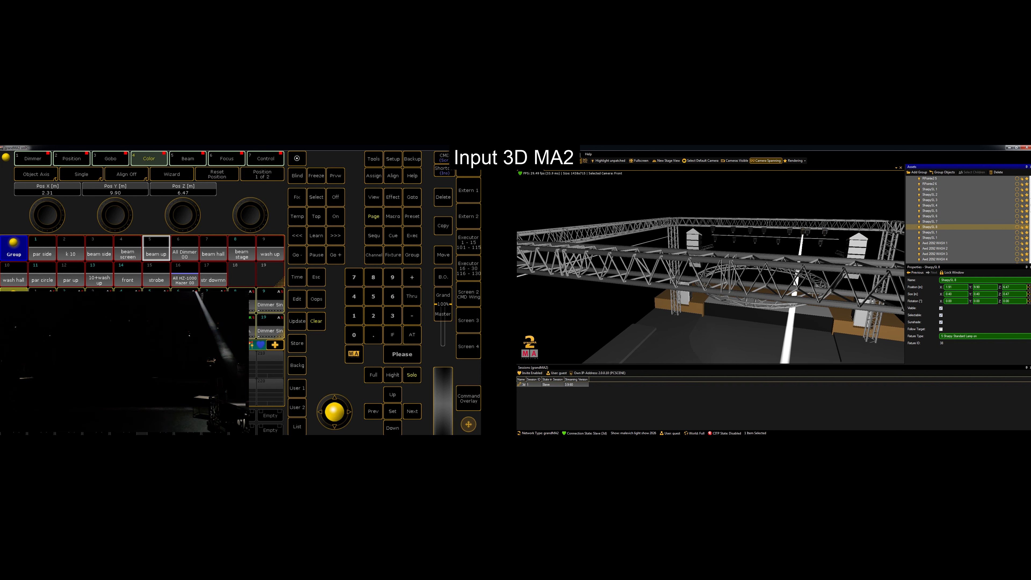
scroll(47, 215, "up", 5)
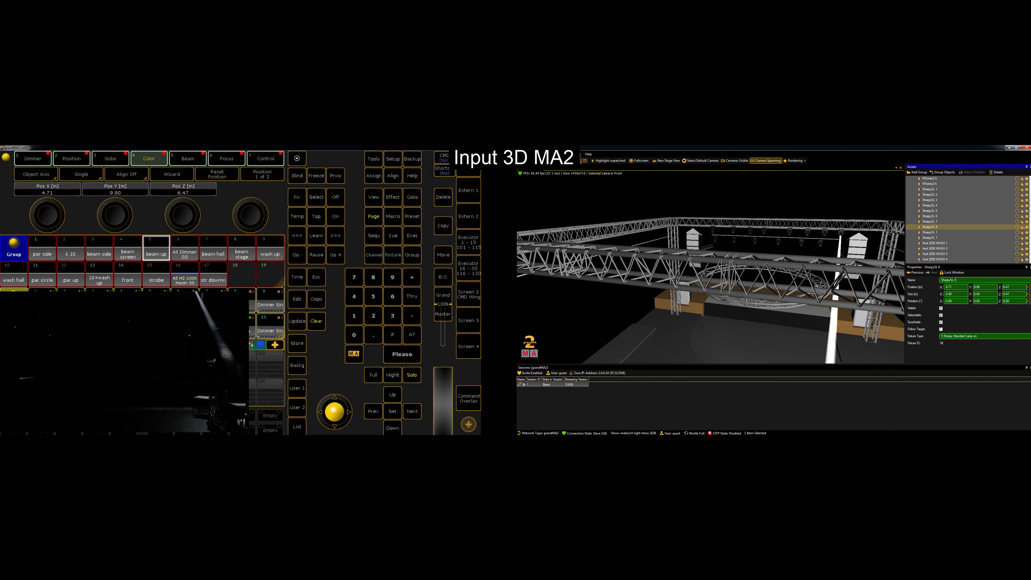
Step: Check the spacing of the beam up group's fixtures along the rear truss, deselect them and examine the whole stage from the front
left_click(929, 189)
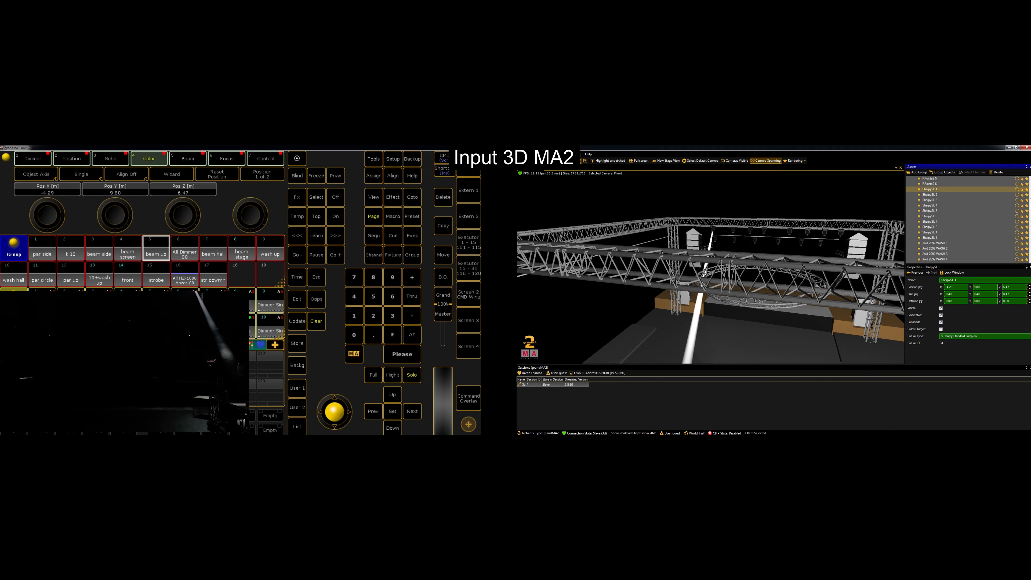
left_click(156, 248)
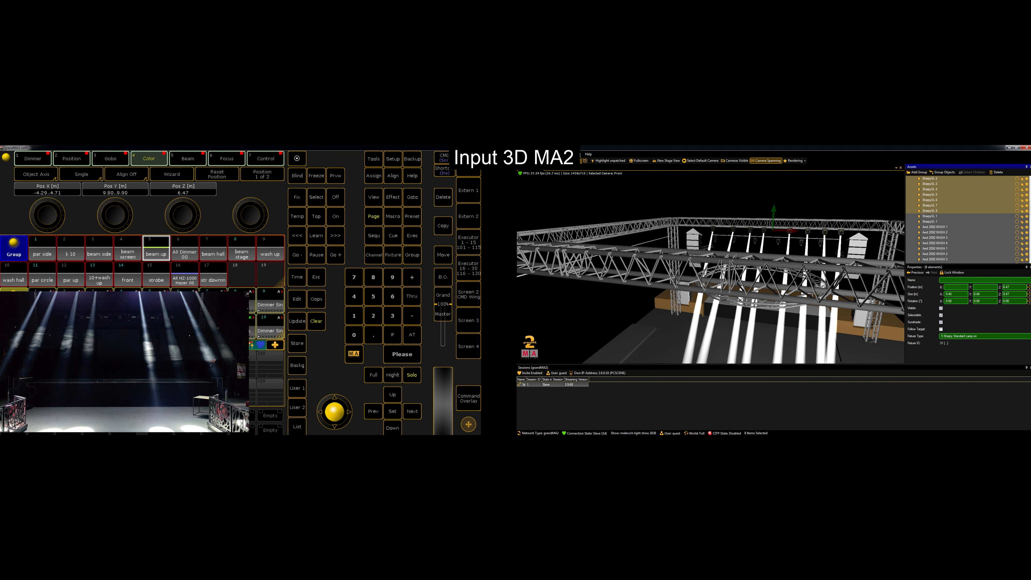
left_click(767, 201)
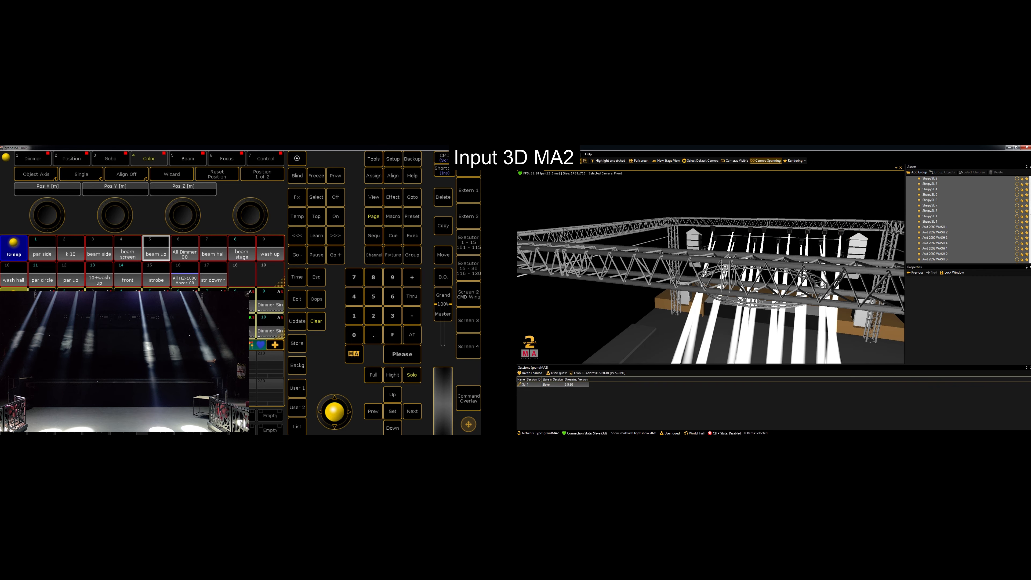
scroll(767, 201, "down", 5)
scroll(750, 264, "down", 3)
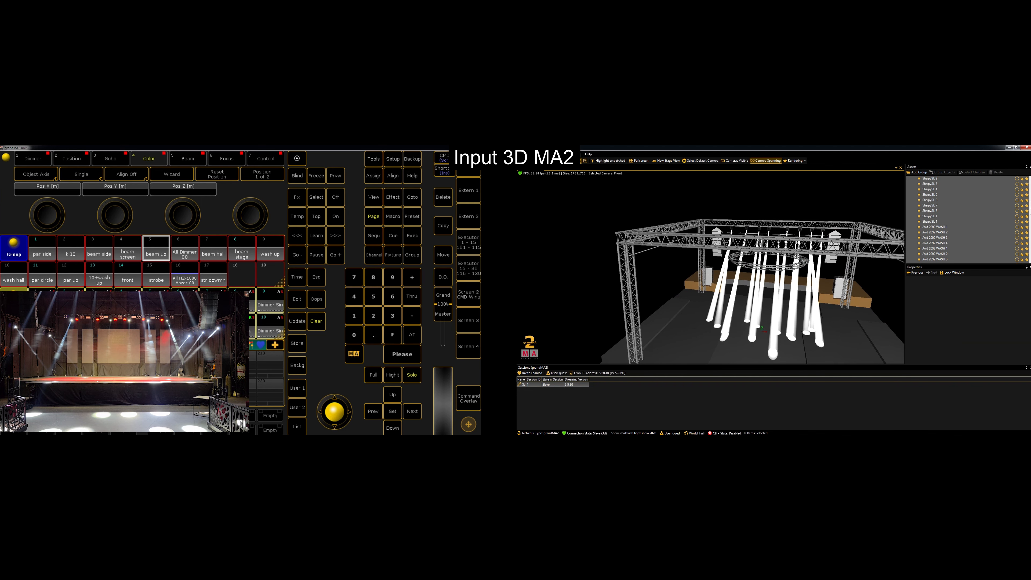
right_click_drag(751, 284, 751, 255)
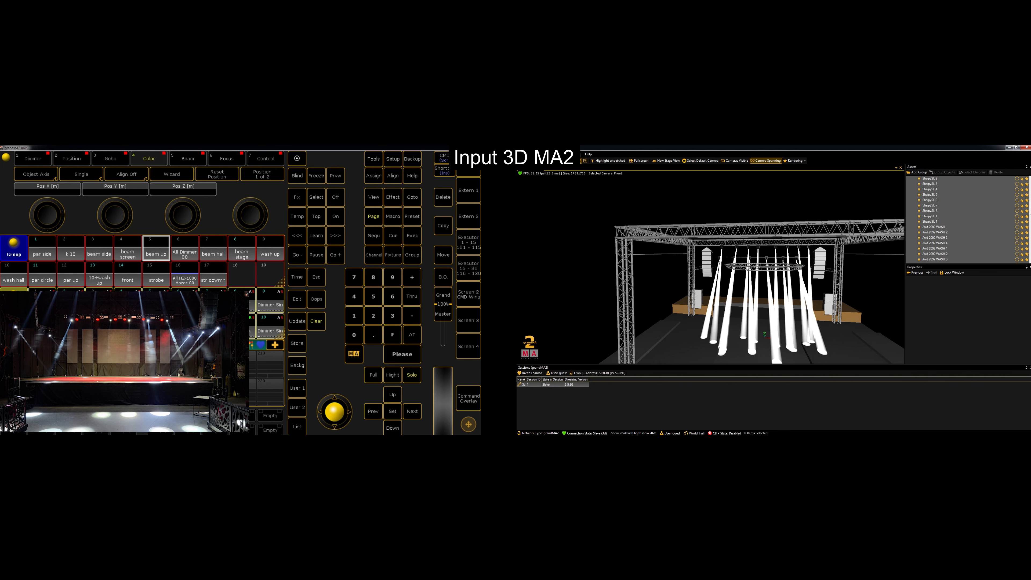
Step: Select the beam up group again and aim all its beams at one point on the floor in front of the stage
left_click(156, 248)
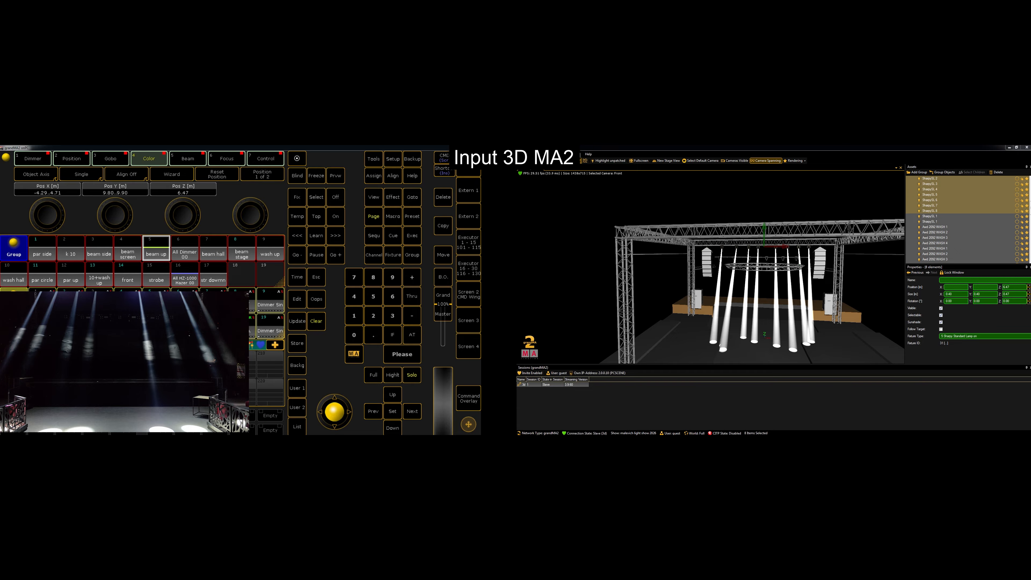
key("alt+Tab")
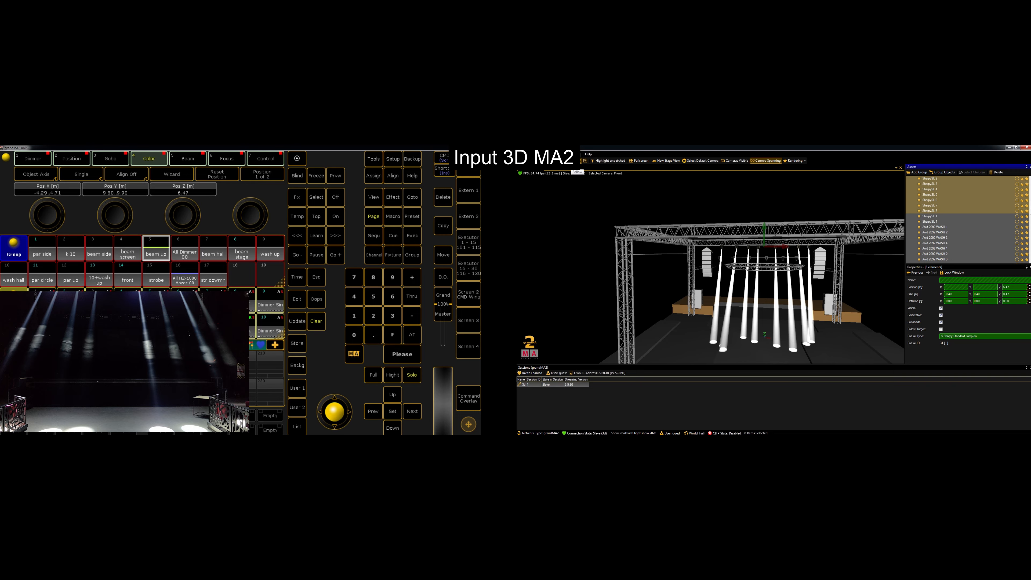
left_click(572, 161)
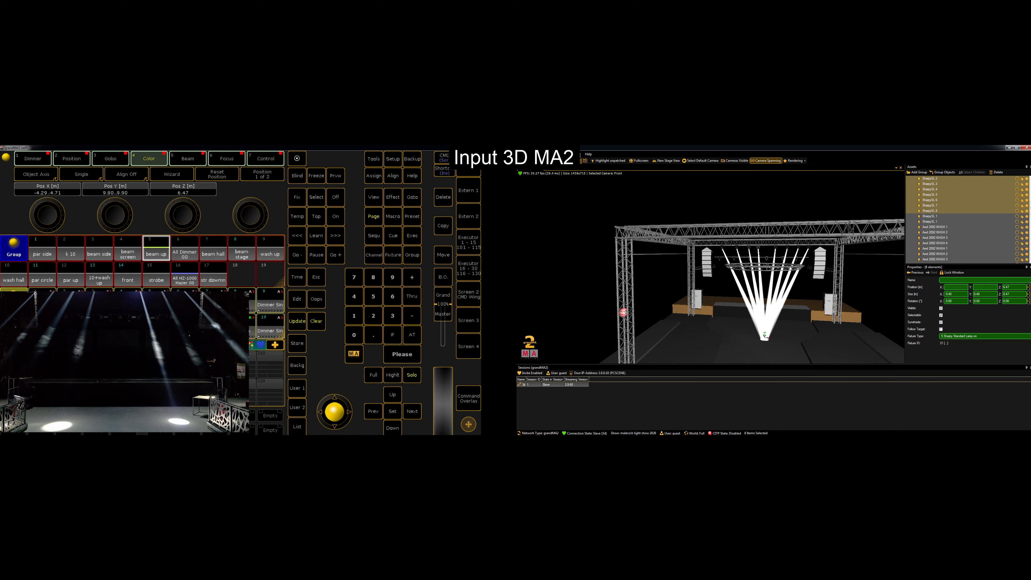
Step: Enable Pan DMX Invert for all eight Sharpy fixtures on the beam up layer in the patch and fixture schedule, and save the changes
left_click(392, 158)
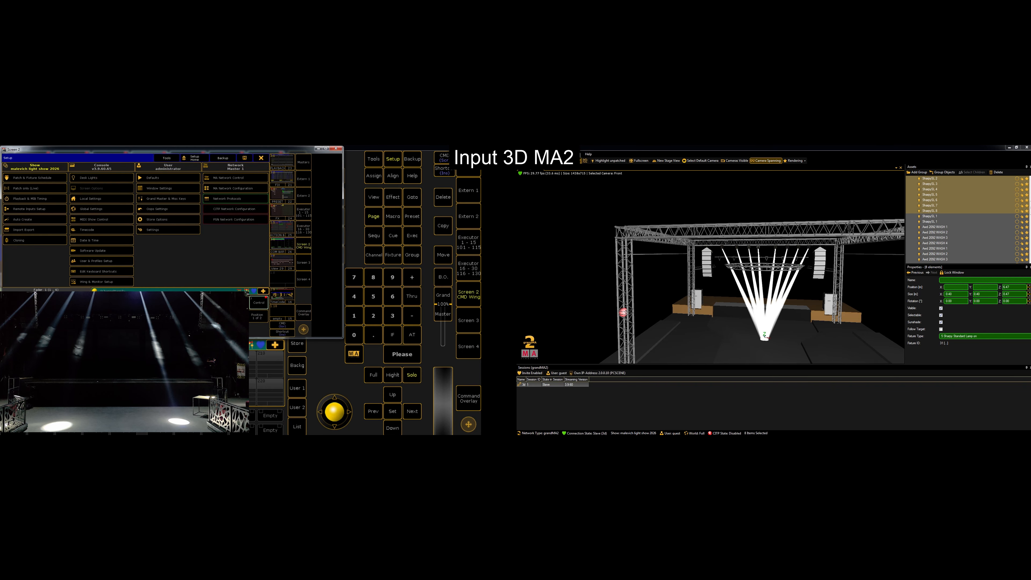
left_click(34, 177)
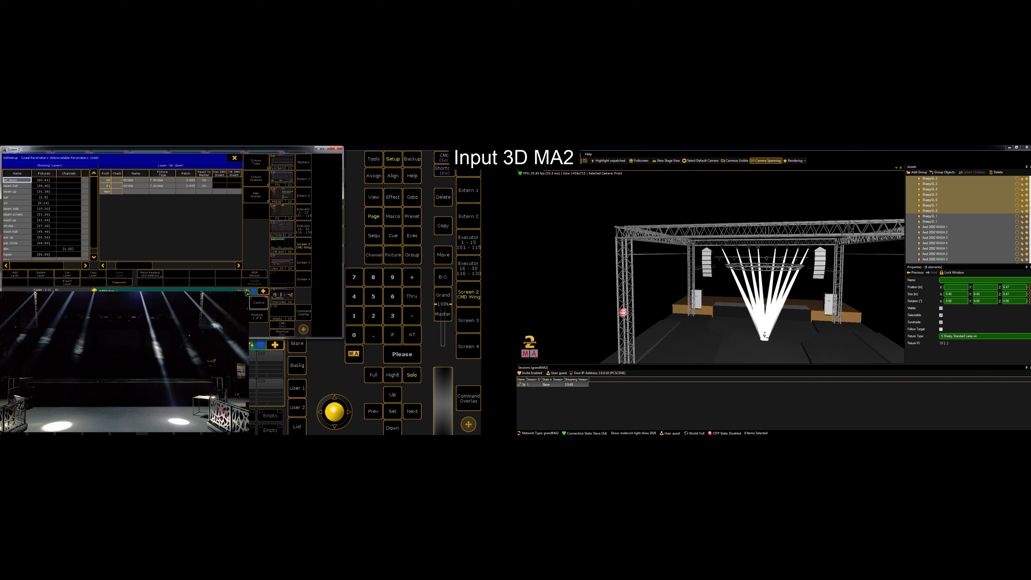
left_click(17, 191)
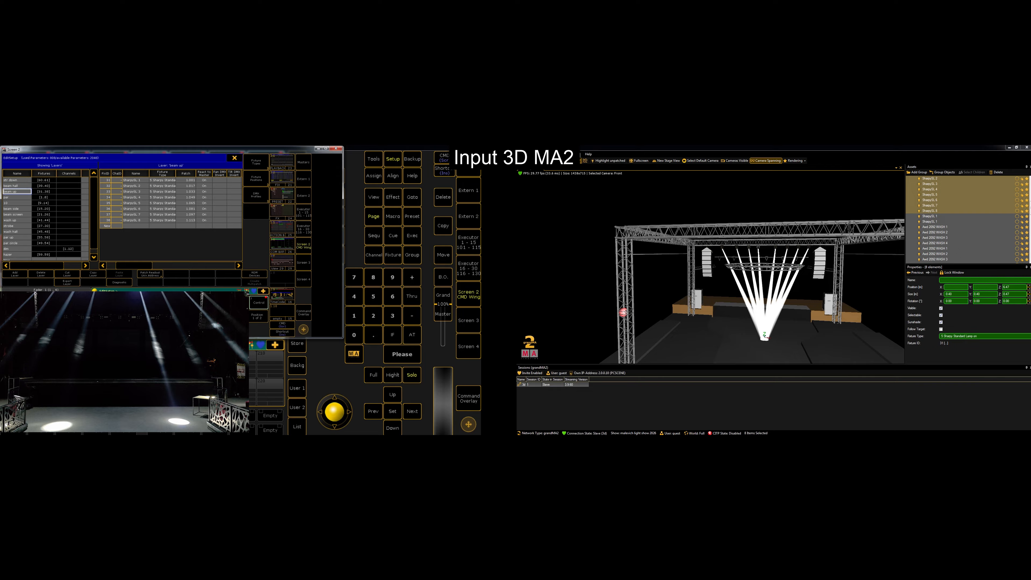
left_click_drag(218, 180, 219, 220)
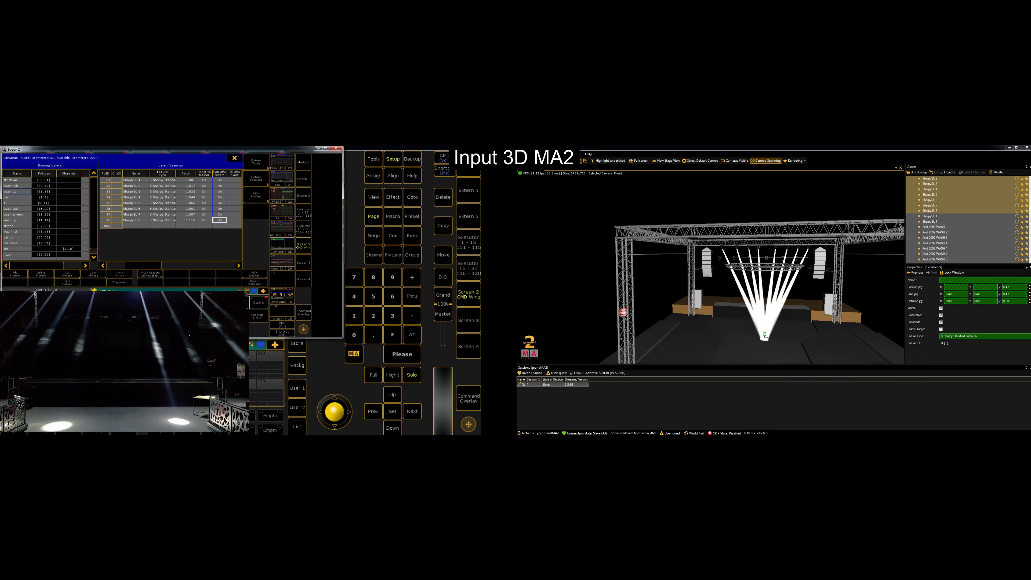
key("Escape")
key("Return")
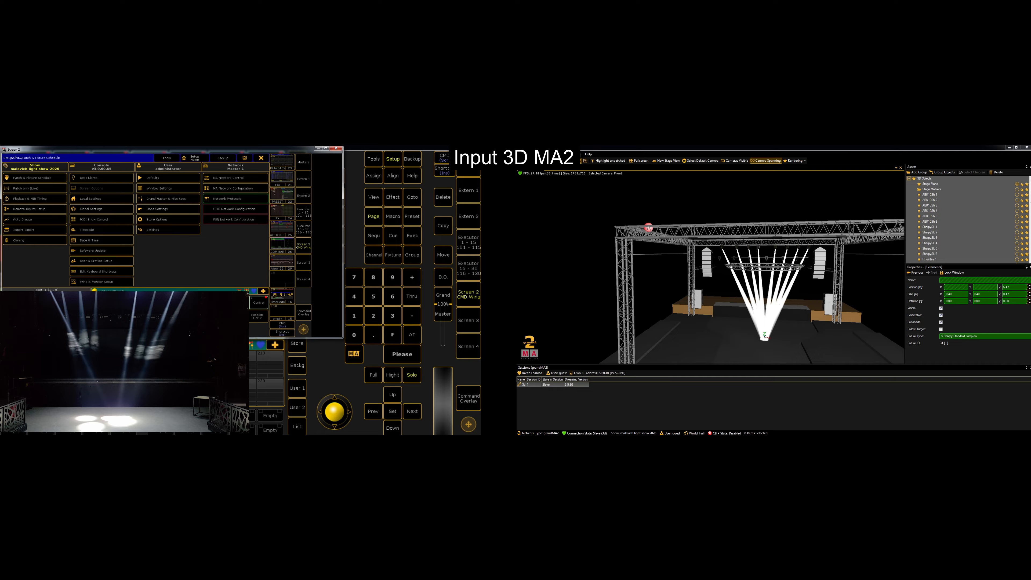
left_click(393, 159)
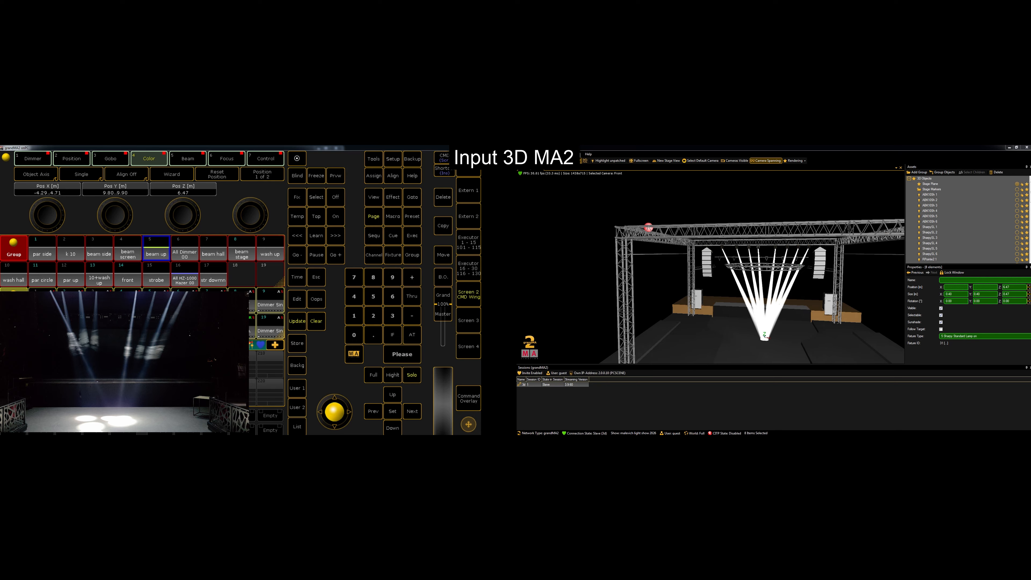
Step: Select the beam up group and aim its beams at the centre of the stage, then towards either side of it
left_click(157, 248)
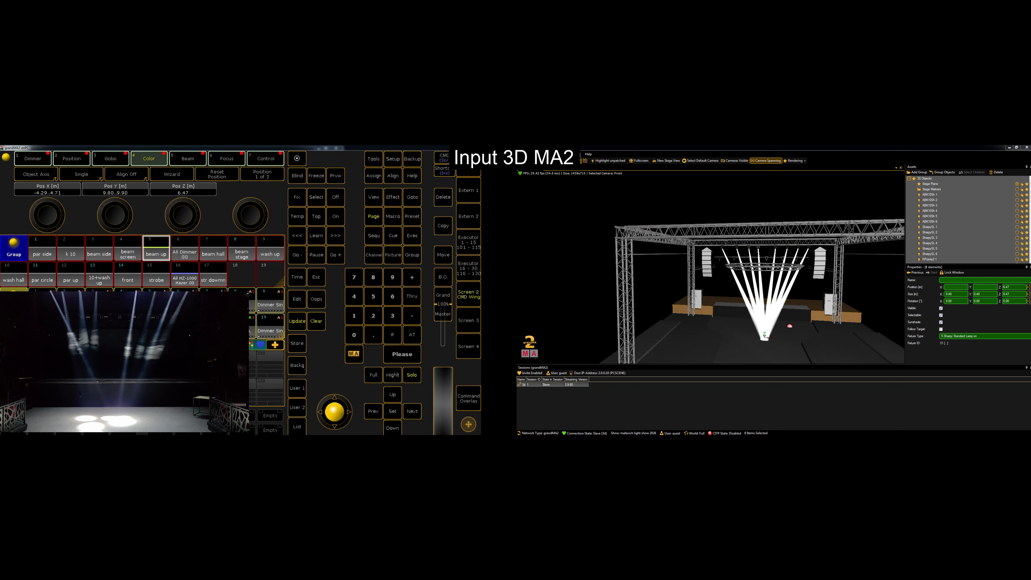
left_click_drag(777, 342, 763, 307)
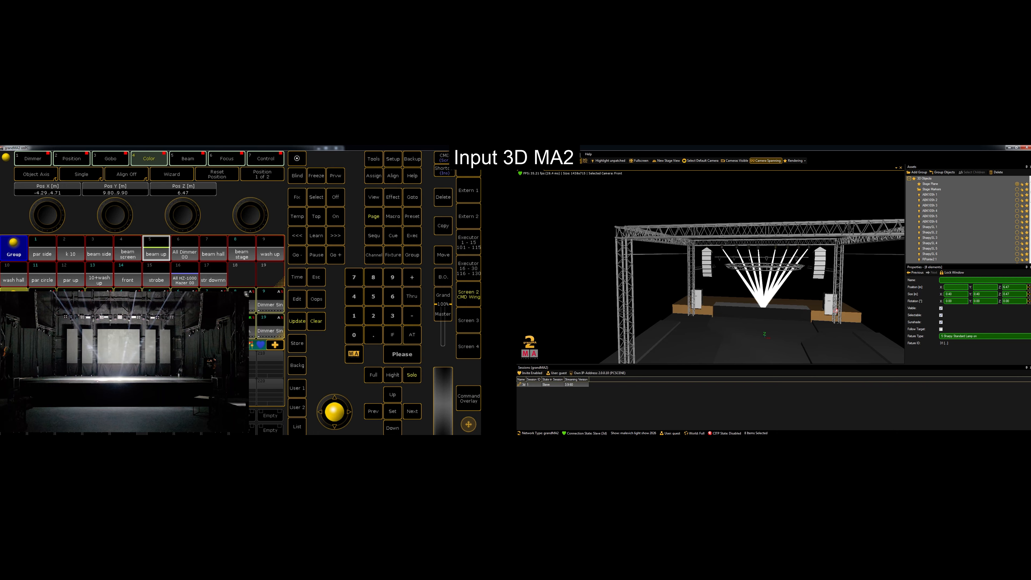
left_click(819, 312)
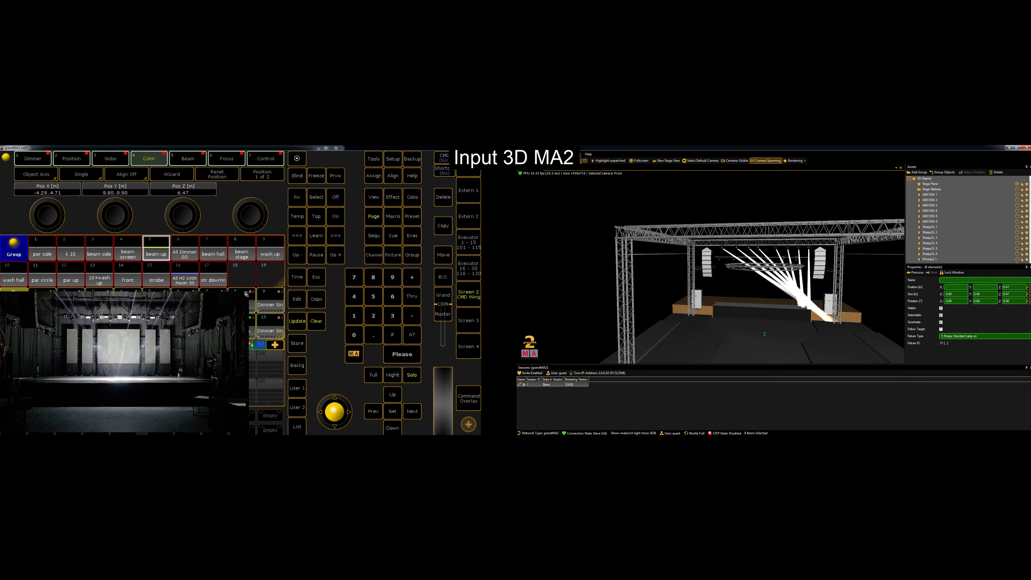
left_click(709, 303)
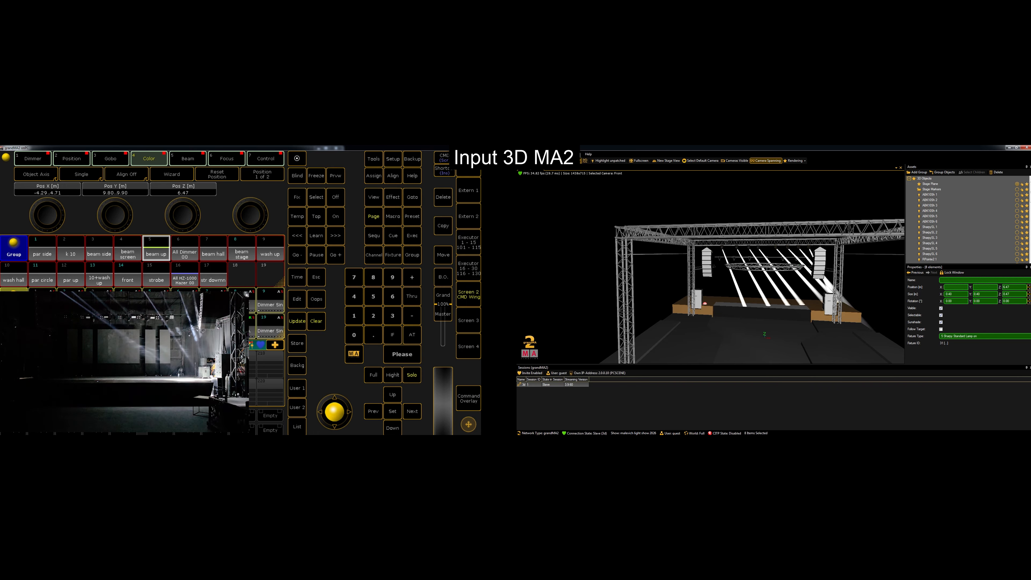